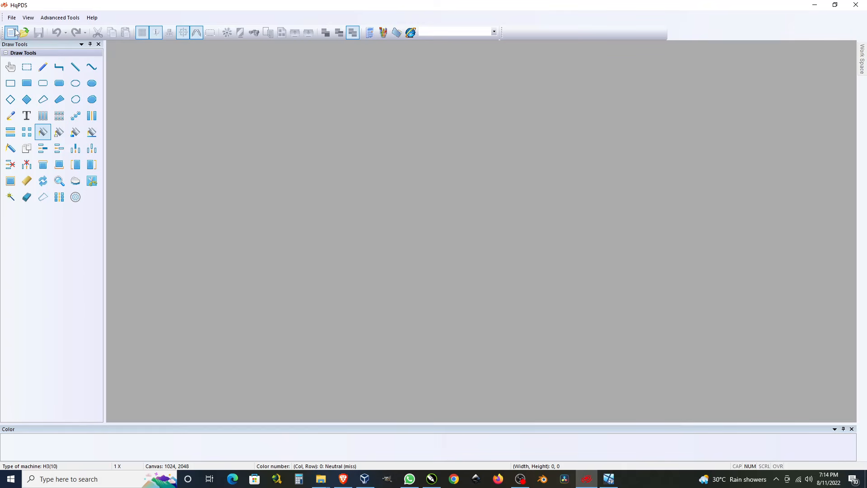
Create a new pattern for the H3 3-System(roll) machine.
click(16, 32)
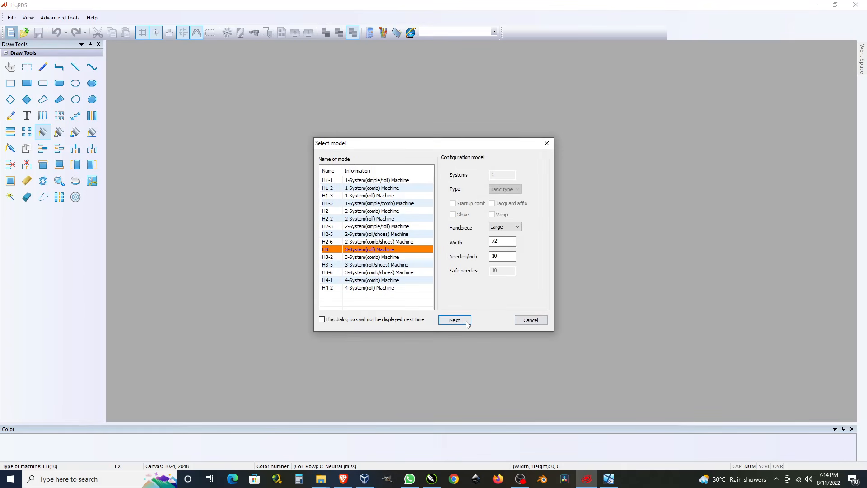
click(467, 324)
click(400, 297)
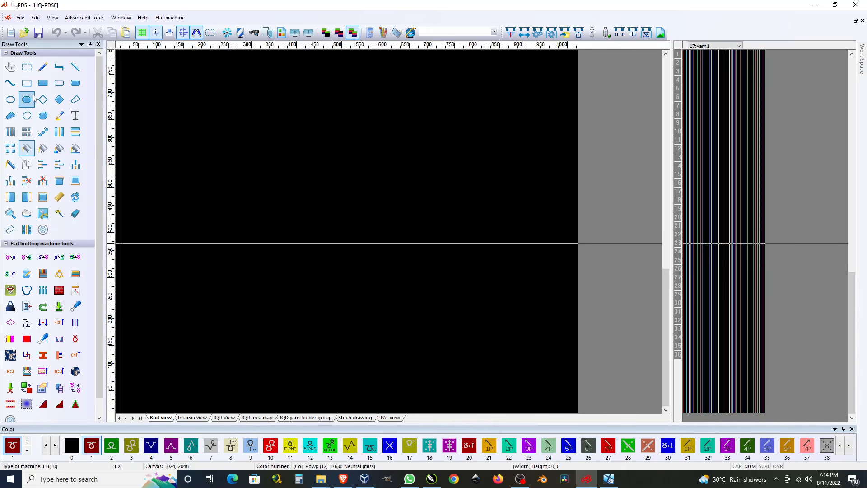
Draw a hollow 3 by 3 stitch square in color 10 on the Knit view with the pencil.
click(42, 68)
click(273, 451)
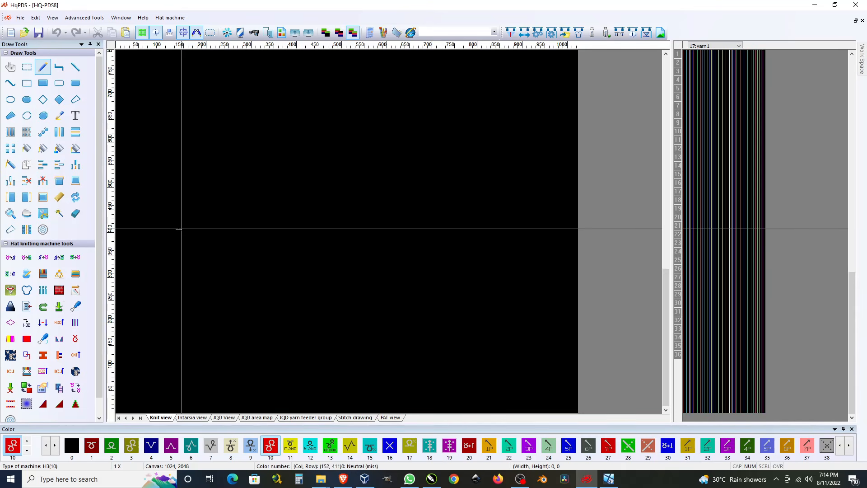
scroll(143, 309, up, 5)
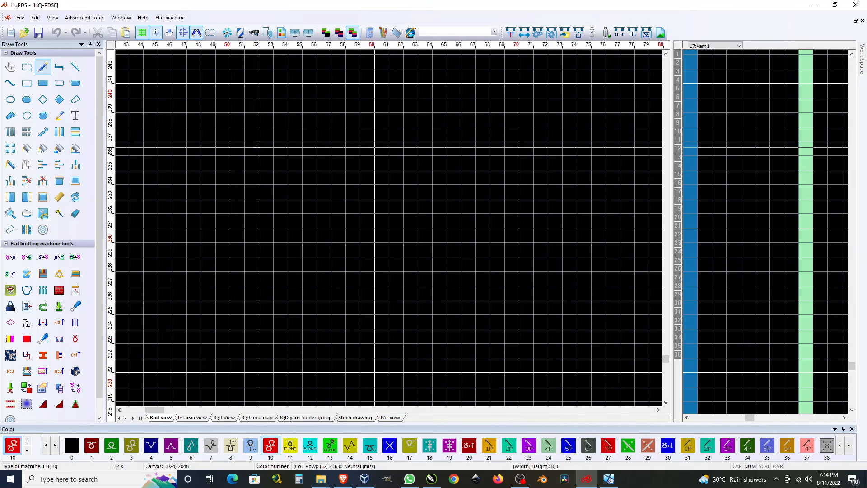
mouse_move(252, 148)
mouse_down()
mouse_move(252, 163)
mouse_move(281, 161)
mouse_move(281, 135)
mouse_move(251, 134)
mouse_up()
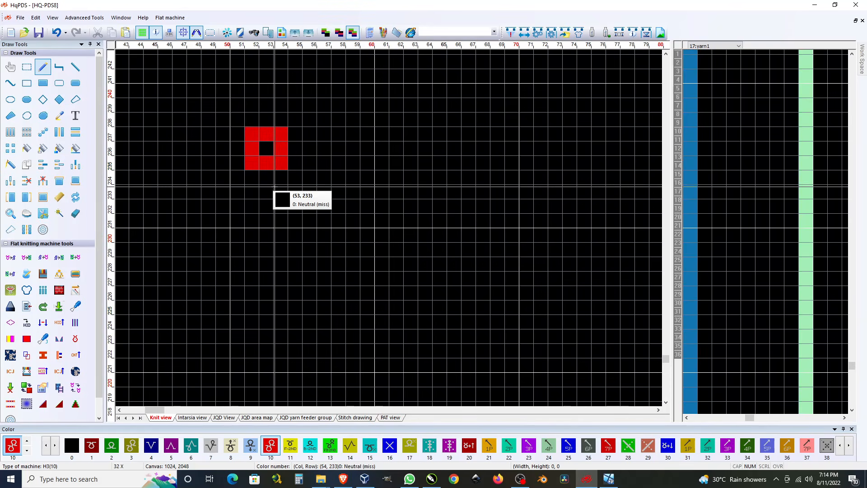
scroll(154, 311, down, 5)
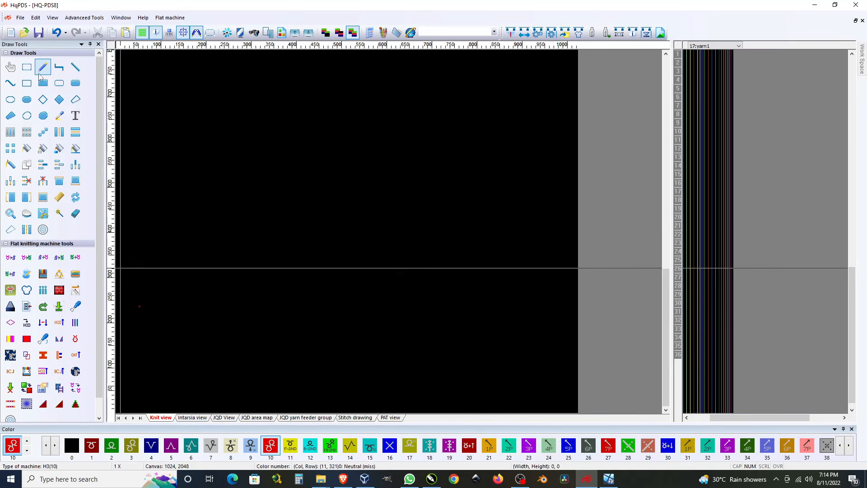
Draw a closed freehand circle about 145 stitches wide in color 11 beside the small red square.
click(291, 445)
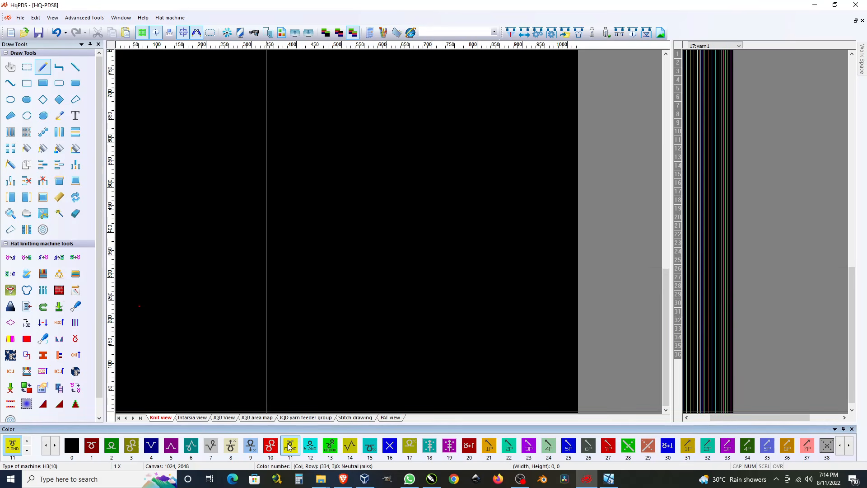
mouse_move(230, 264)
mouse_down()
mouse_move(172, 277)
mouse_move(168, 309)
mouse_move(220, 319)
mouse_move(229, 293)
mouse_move(220, 262)
mouse_up()
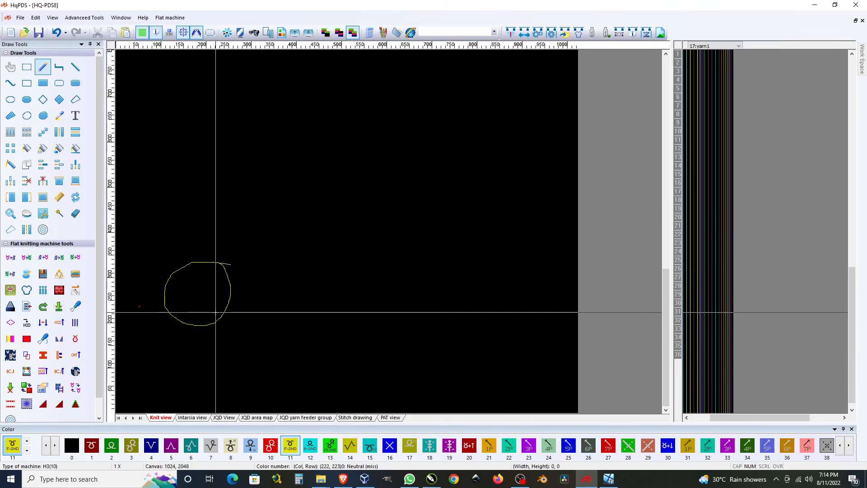
scroll(141, 309, up, 5)
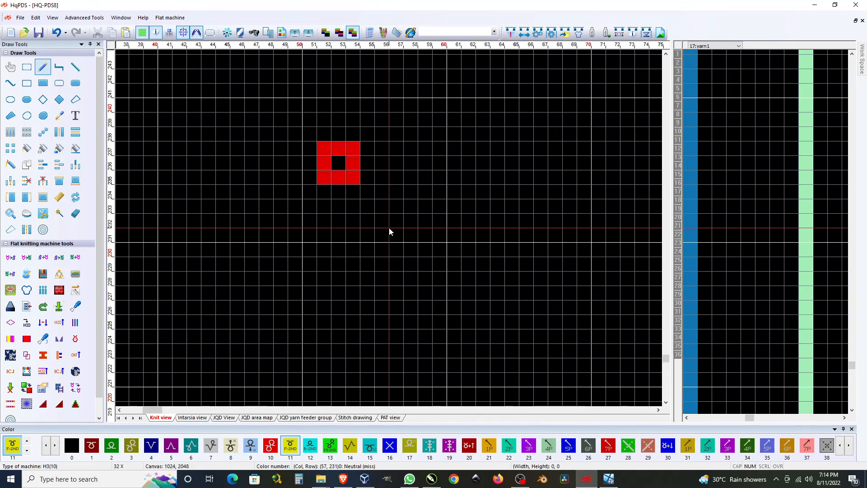
scroll(324, 229, down, 5)
scroll(165, 298, up, 5)
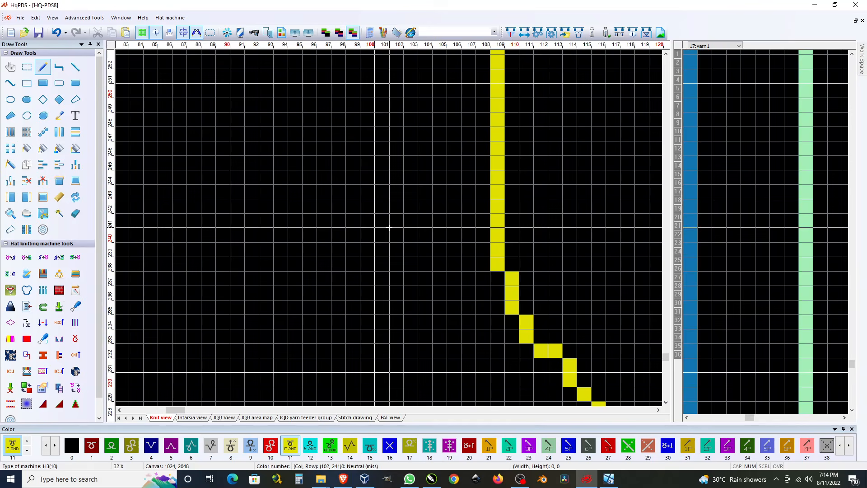
scroll(277, 247, down, 5)
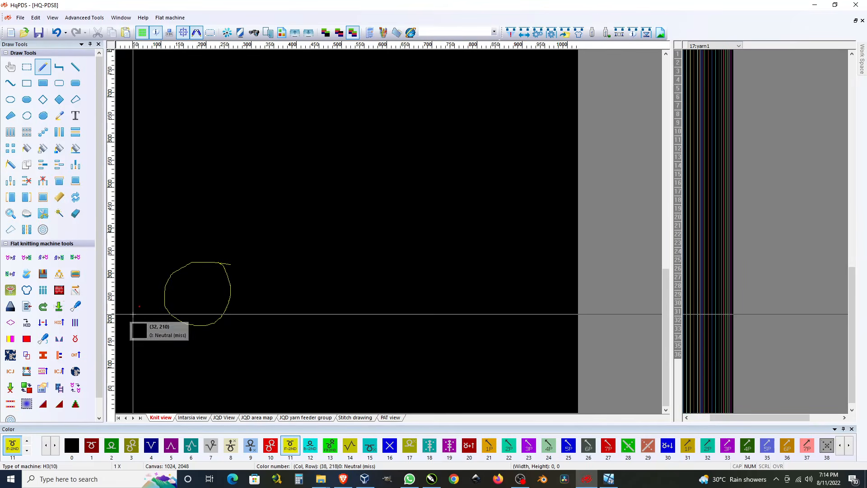
Select the red 3 by 3 square and copy it.
scroll(138, 310, up, 5)
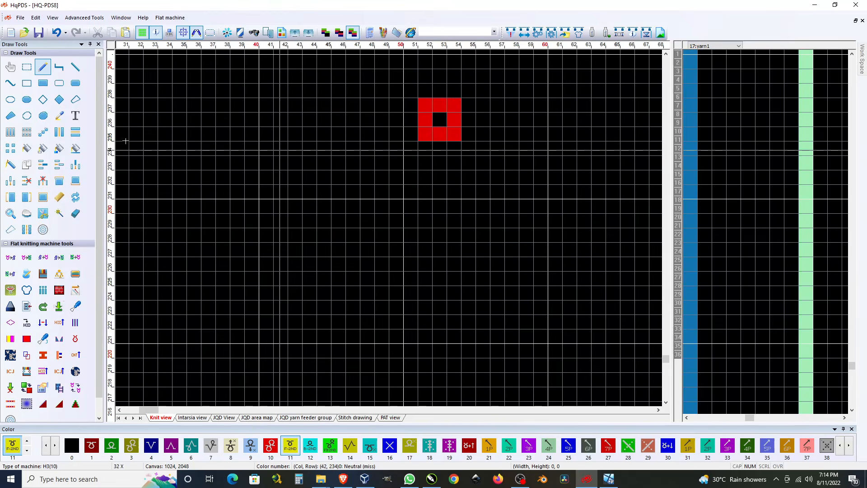
click(26, 66)
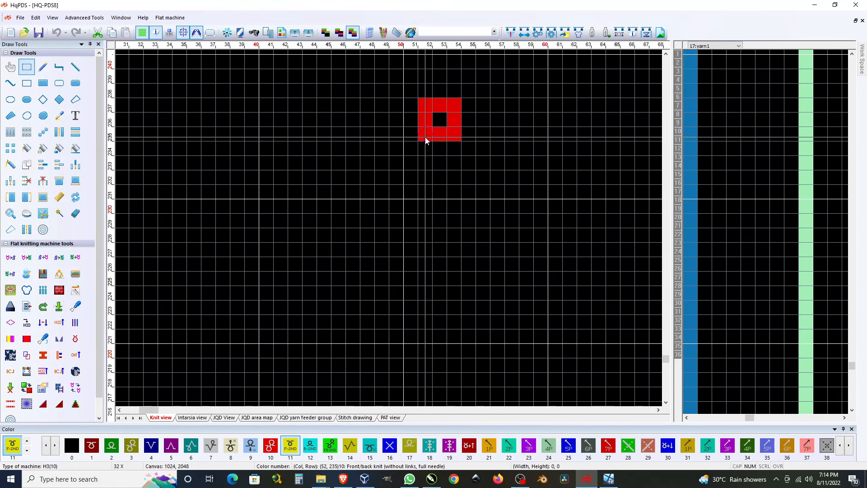
drag(426, 139, 453, 107)
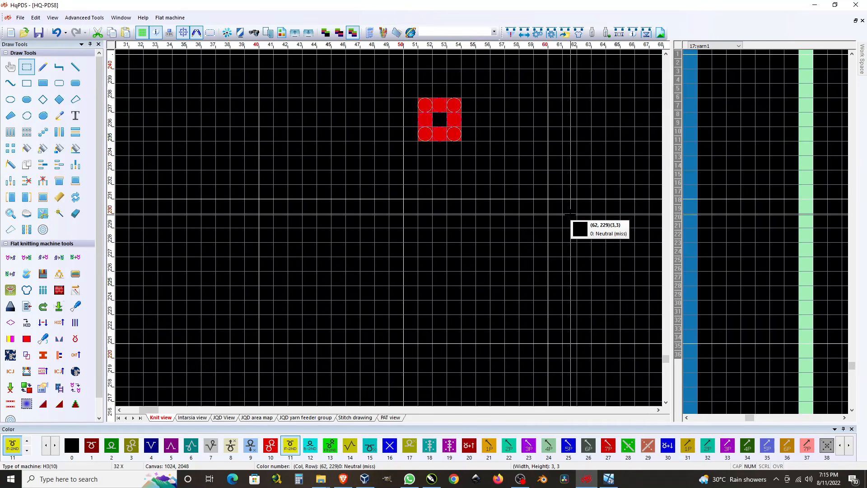
right_click(442, 115)
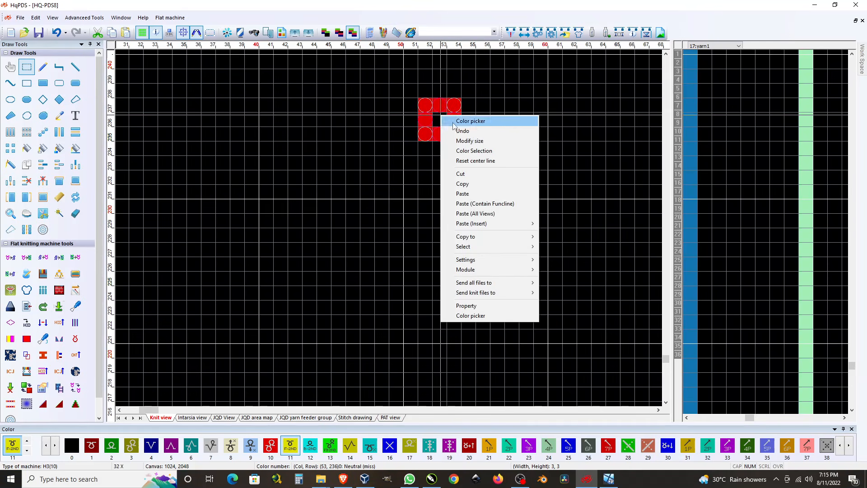
click(479, 185)
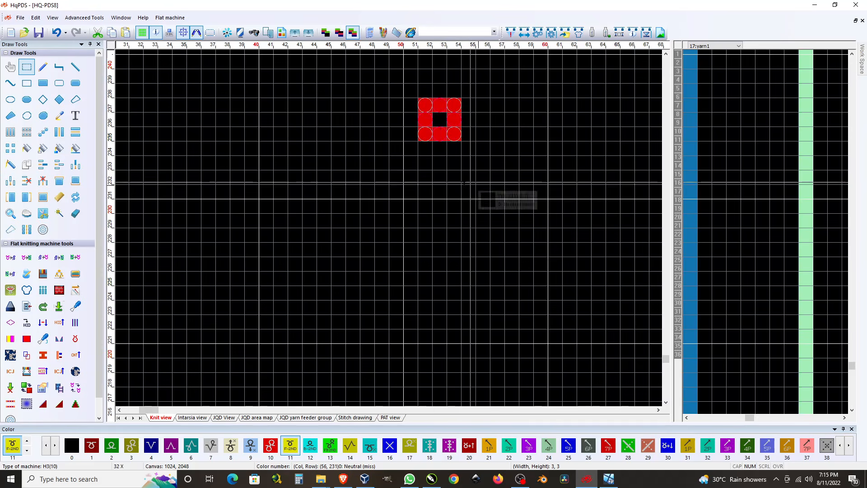
Fill the inside of the yellow circle with the copied square using Fill Copy, and look through the Fill Copy options.
scroll(303, 189, down, 5)
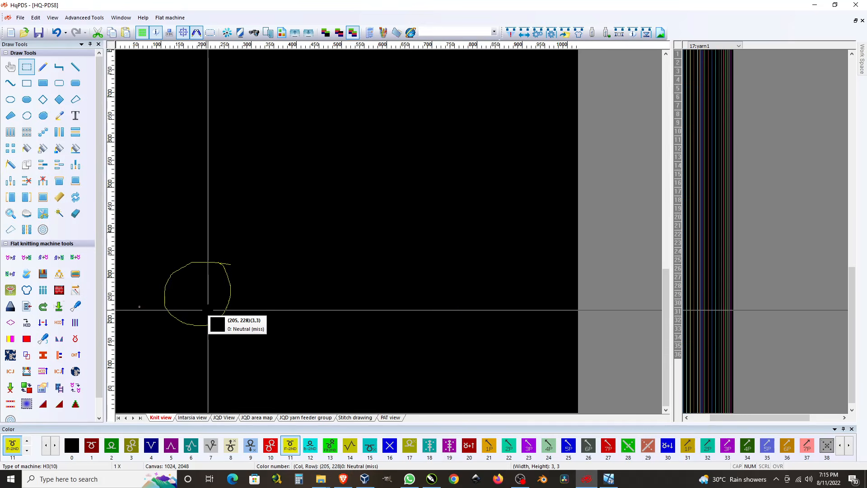
scroll(208, 311, up, 2)
scroll(389, 228, up, 2)
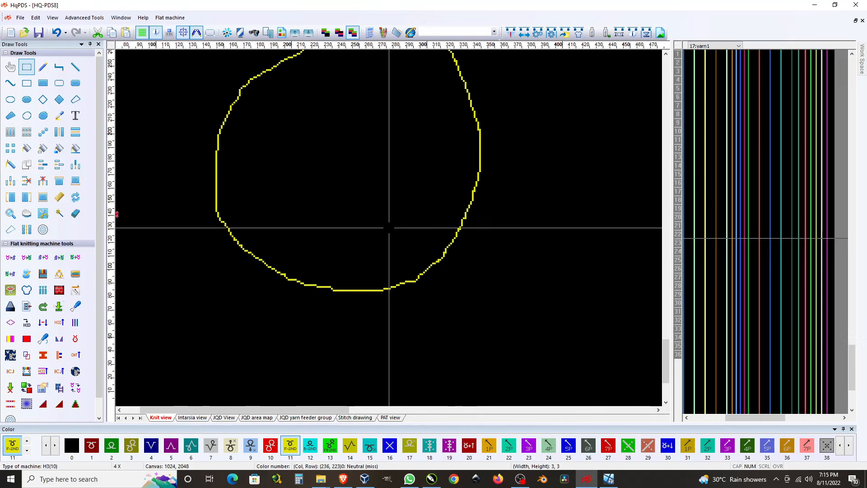
scroll(387, 229, down, 1)
scroll(380, 226, up, 1)
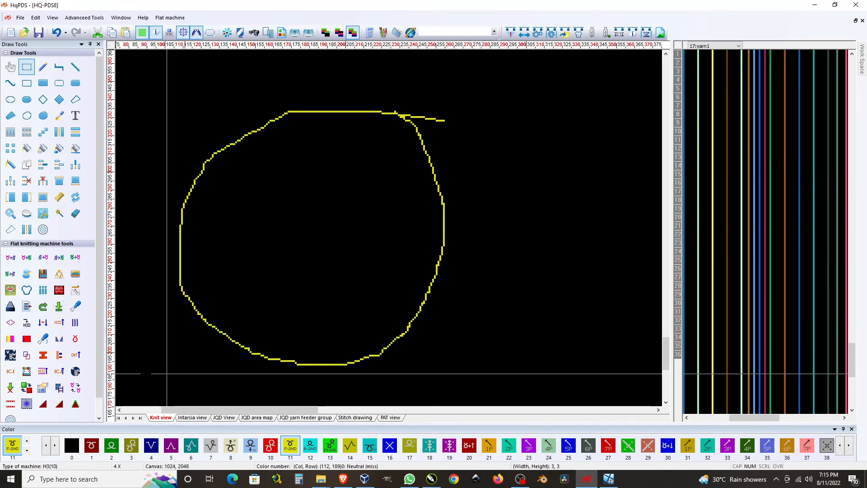
click(42, 150)
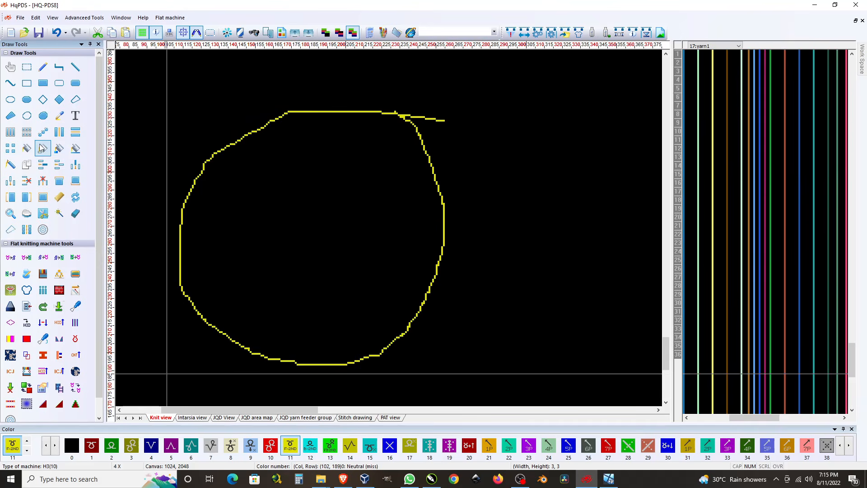
click(349, 176)
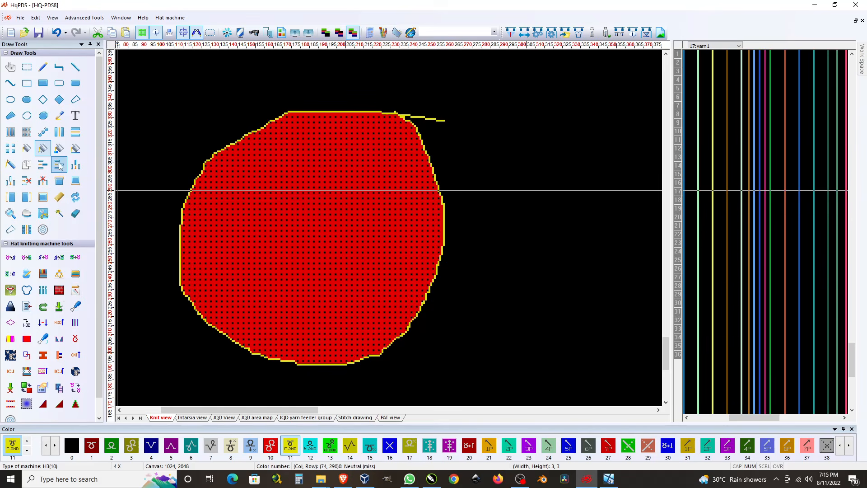
click(43, 149)
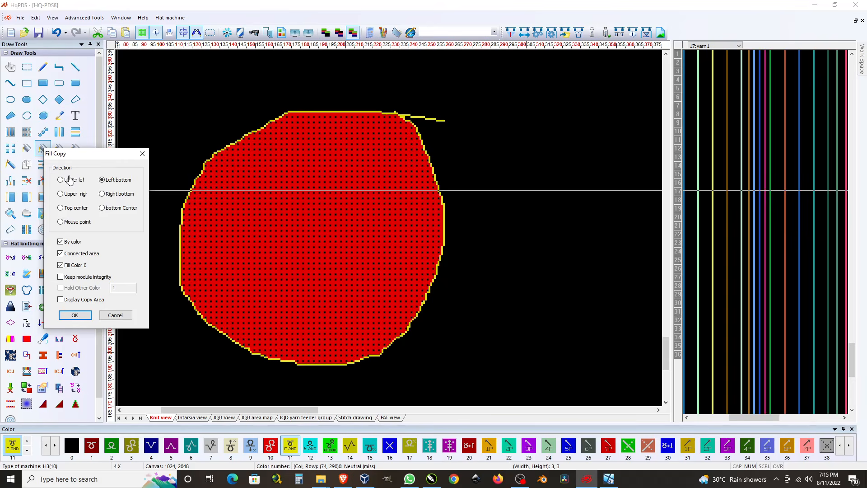
click(115, 315)
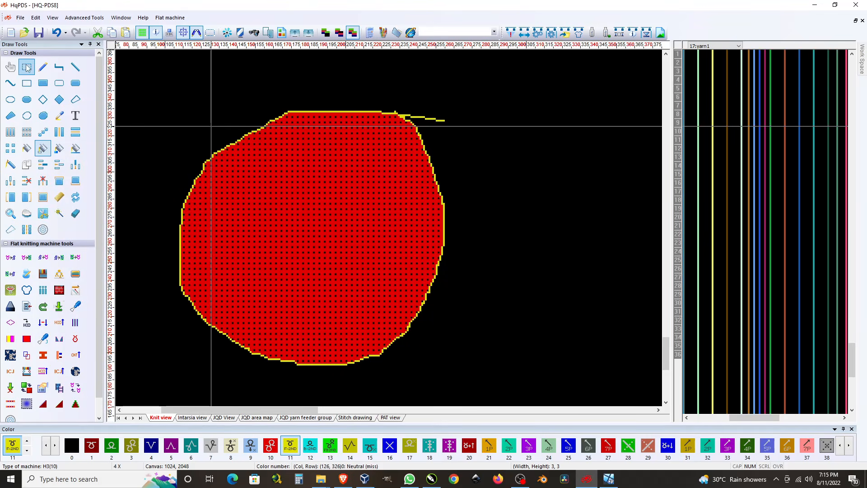
Draw a three-stitch diagonal on an empty area with the pencil, using color 10 at the upper end, color 11 in the middle and color 13 below.
click(42, 67)
scroll(167, 299, down, 3)
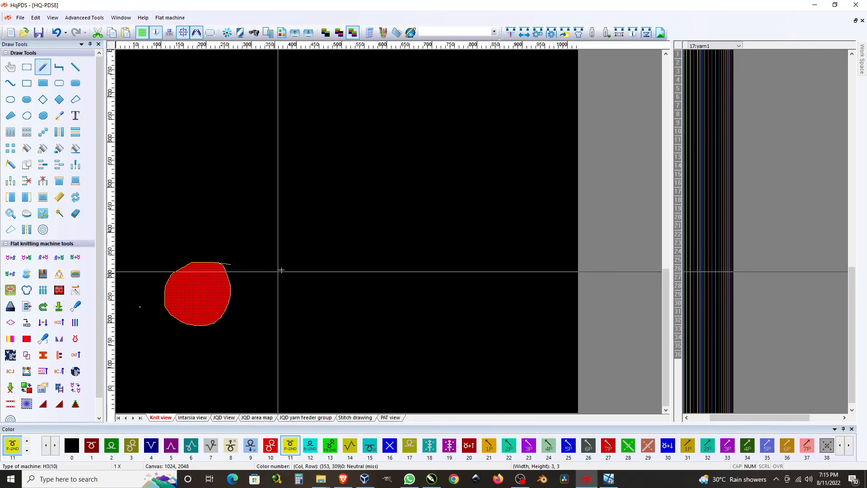
scroll(304, 272, up, 5)
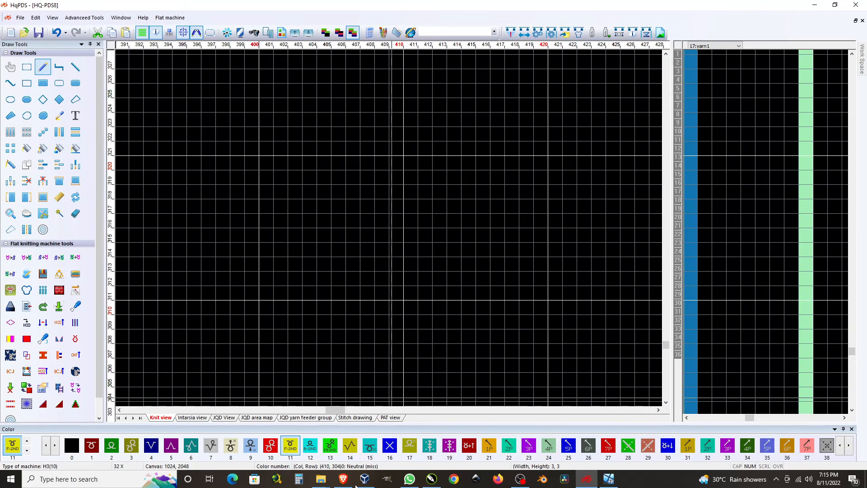
click(272, 446)
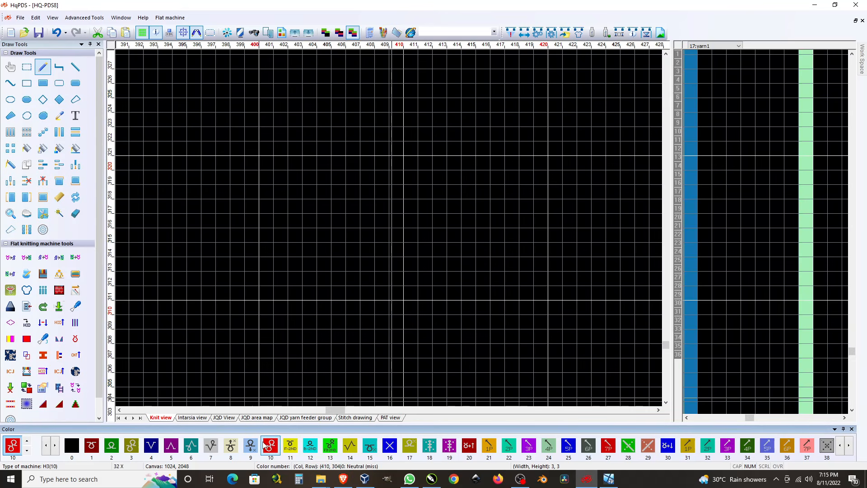
click(382, 162)
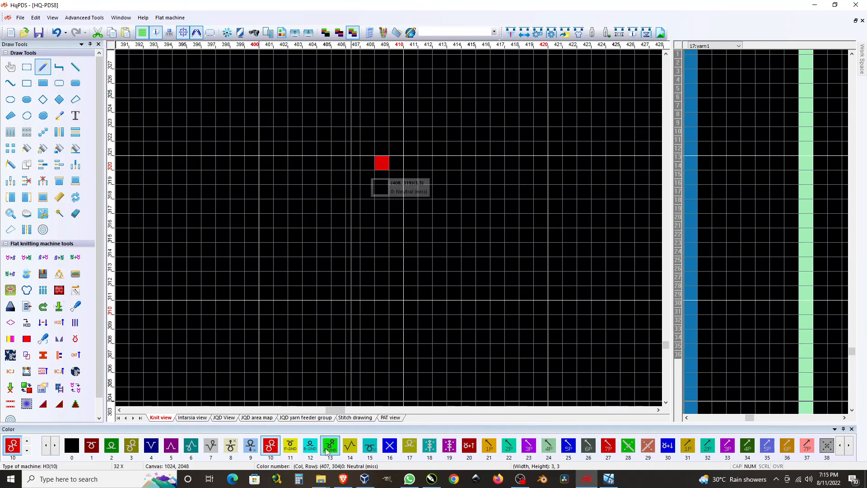
click(290, 446)
click(367, 177)
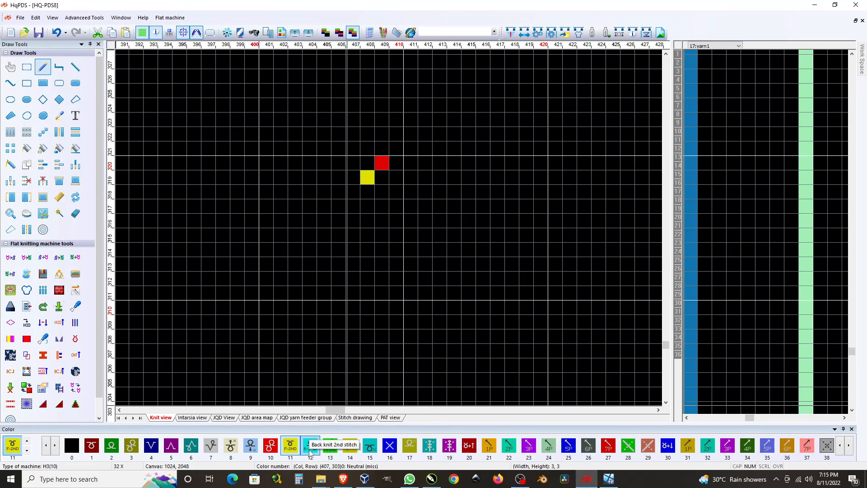
click(330, 446)
click(352, 191)
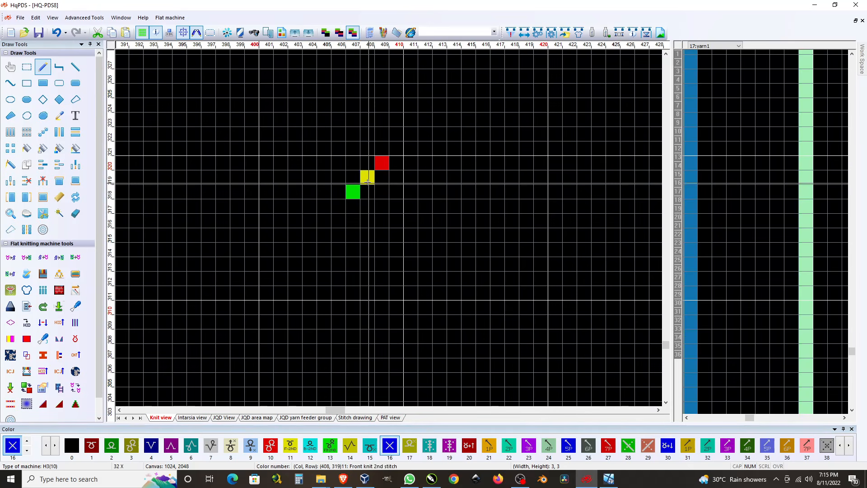
Complete the diagonal into a 3 by 3 block with color 16 in the three upper-left cells and color 26 in the three lower-right cells.
click(367, 163)
drag(353, 164, 354, 178)
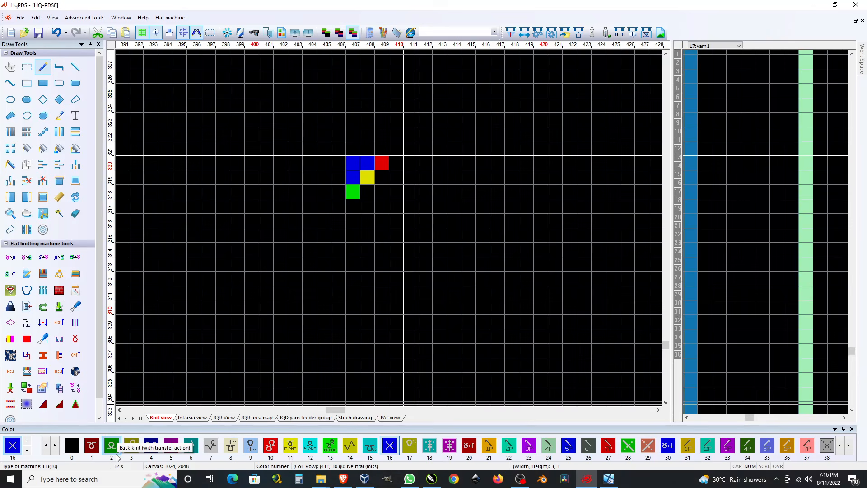
click(588, 447)
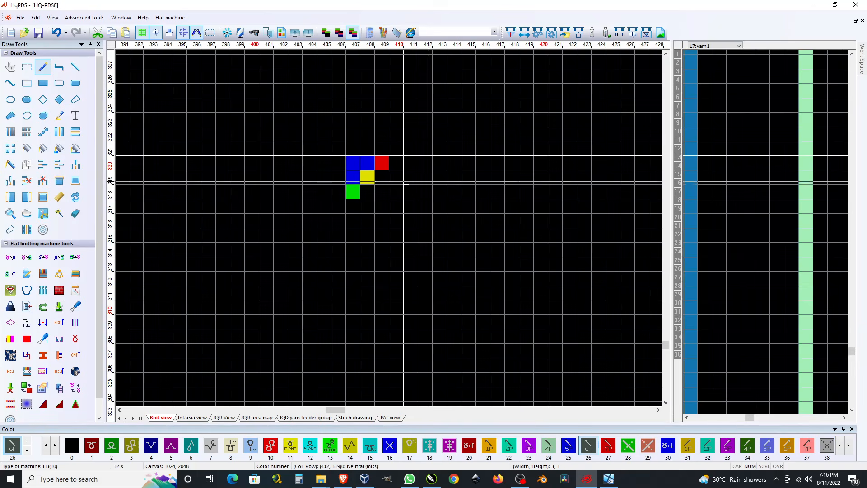
click(382, 177)
click(382, 192)
click(367, 192)
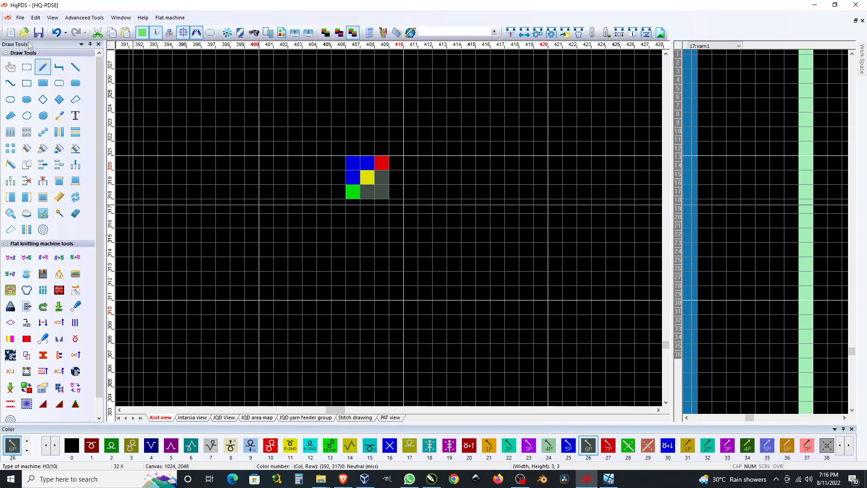
Draw a 34 by 26 stitch rectangle outline beside the multicolored 3 by 3 block in color 26, and redraw it in color 20.
click(26, 67)
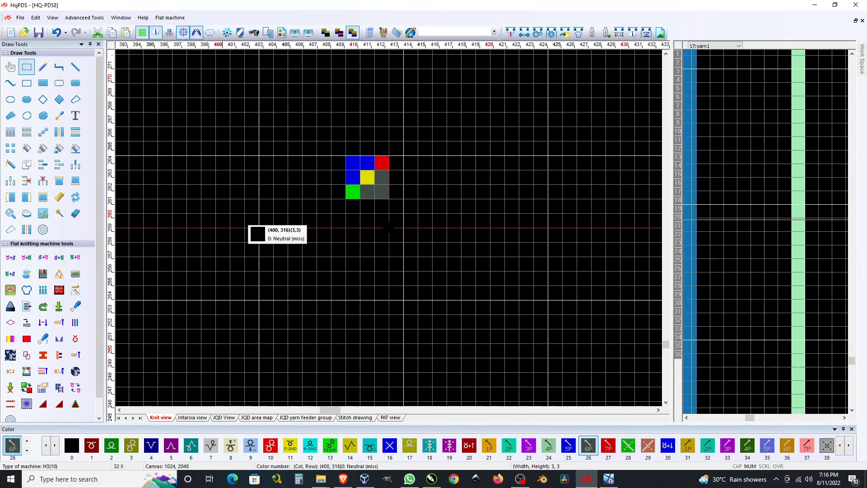
scroll(389, 228, down, 3)
scroll(389, 228, down, 1)
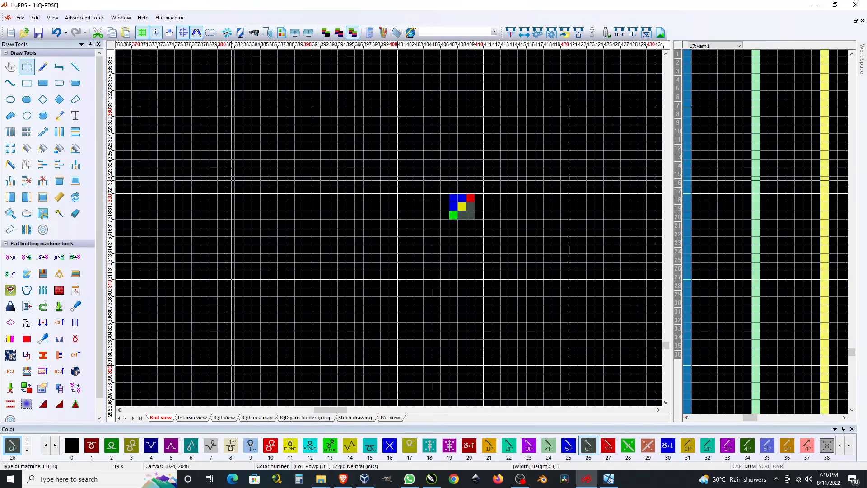
click(27, 84)
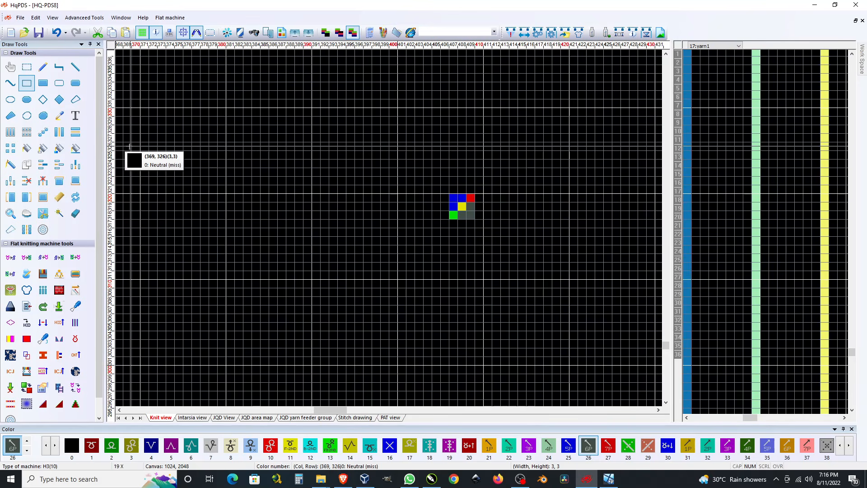
drag(125, 149, 411, 362)
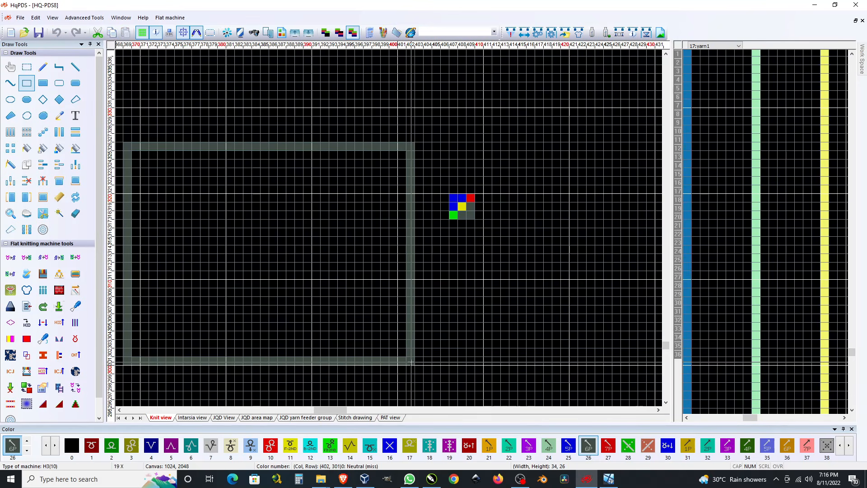
click(470, 445)
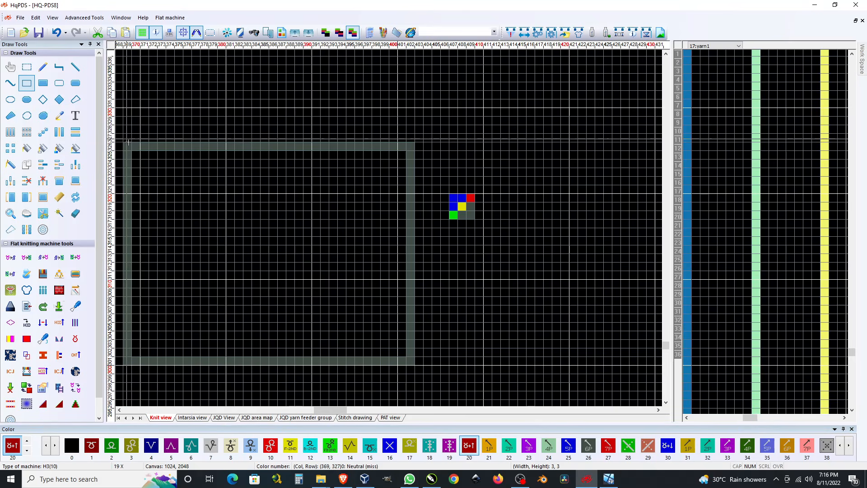
drag(129, 148, 411, 363)
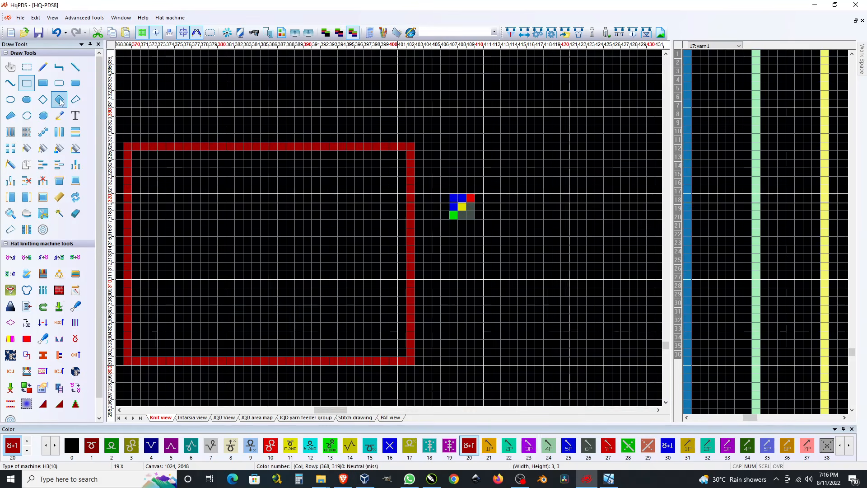
Look through the Fill Copy options and accept them with the Left bottom direction, By color, Connected area and Fill Color 0 enabled.
double_click(27, 83)
click(213, 84)
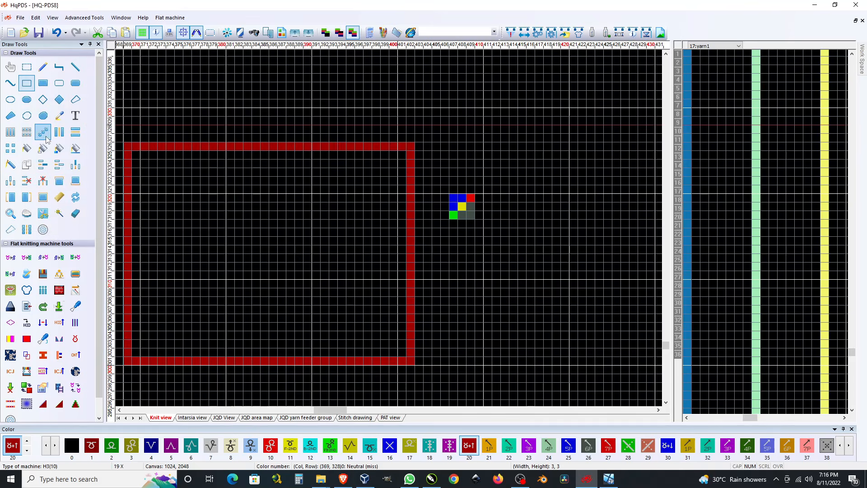
double_click(44, 149)
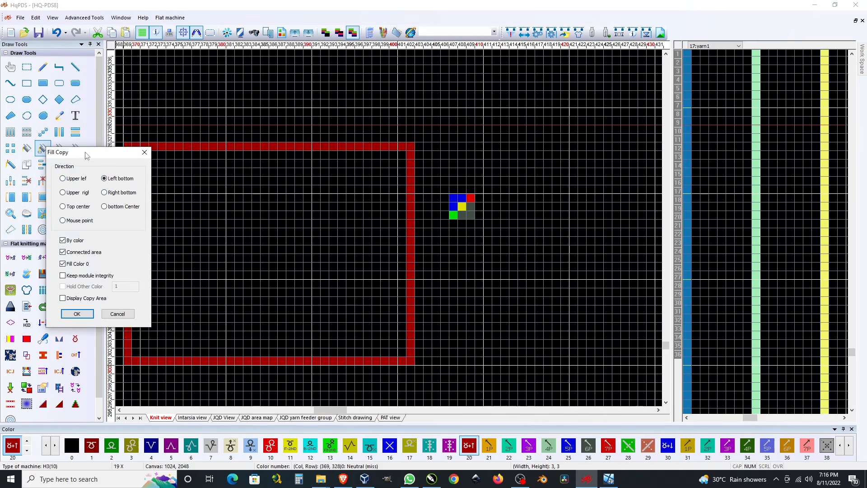
drag(87, 156, 534, 100)
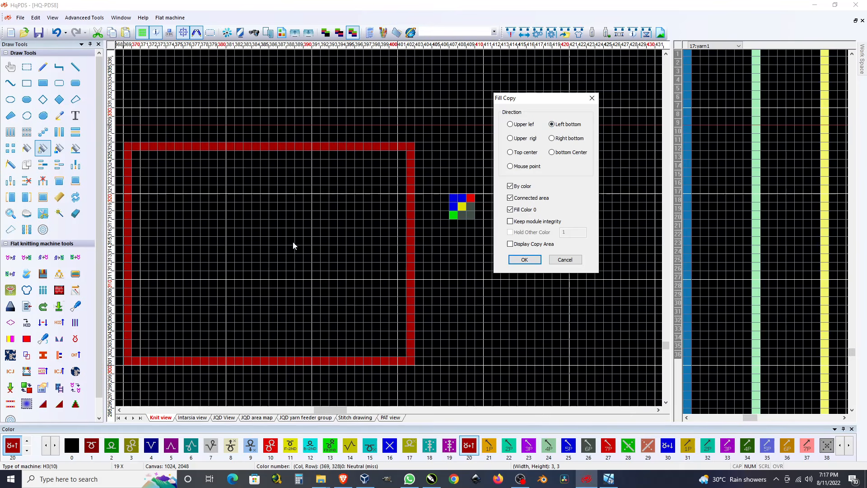
click(524, 259)
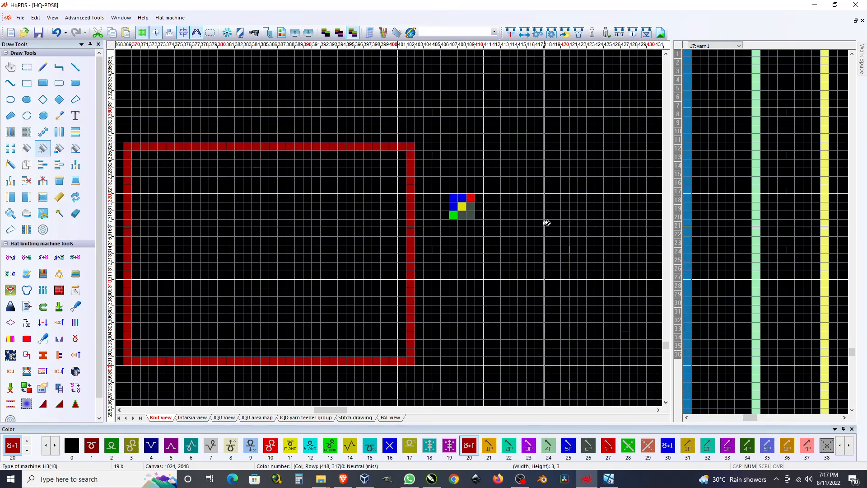
Select the multicolored 3 by 3 block and fill the inside of the red rectangle with it using Fill Copy.
click(26, 66)
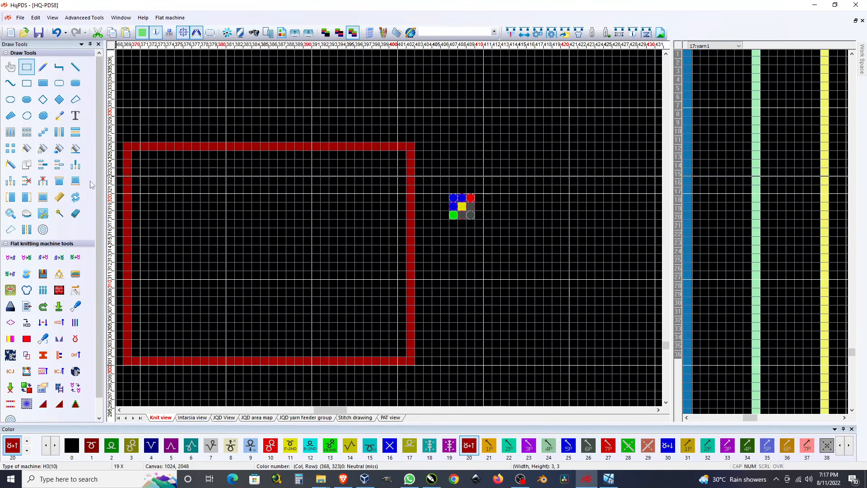
click(44, 150)
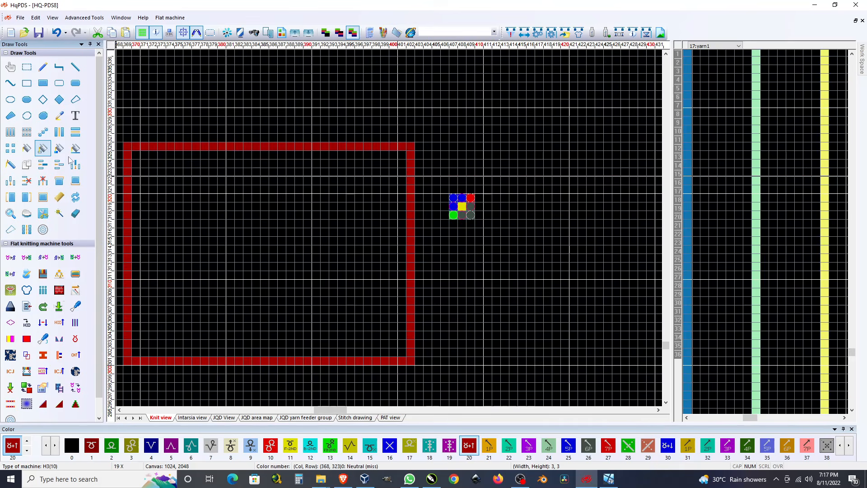
click(226, 286)
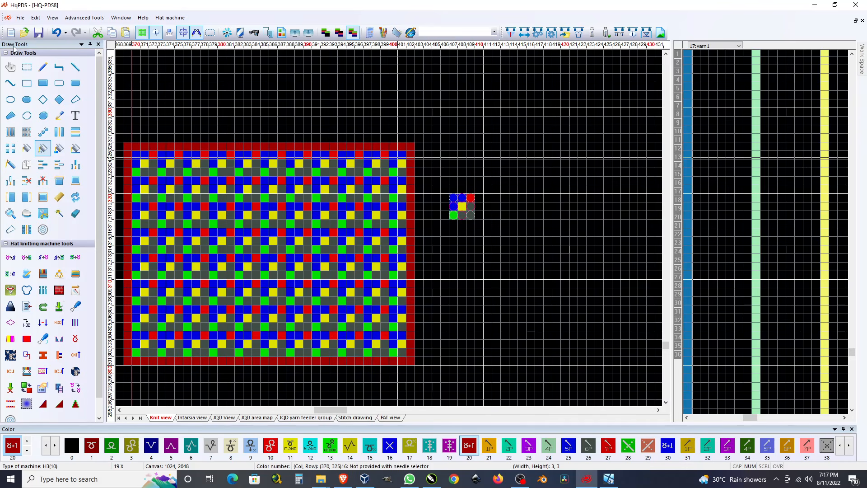
Copy a 3 by 3 tile from the fill's lower-left corner next to the original block, and undo both this copy and the fill.
click(26, 67)
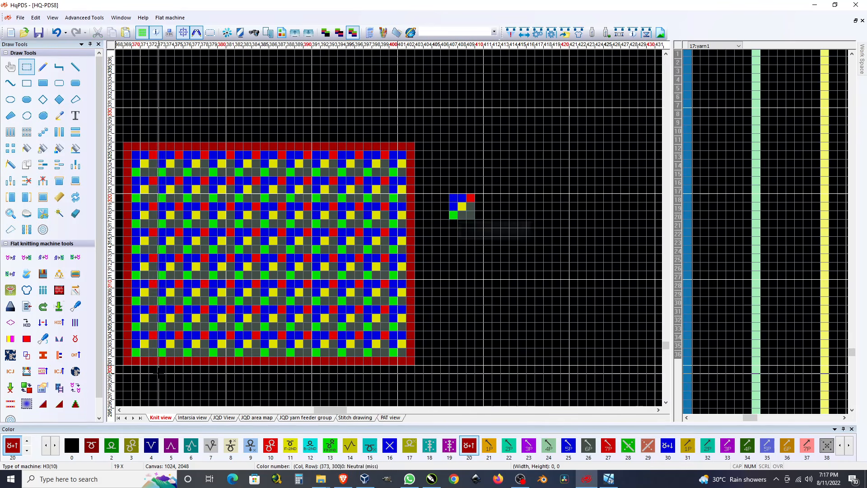
drag(136, 336, 515, 217)
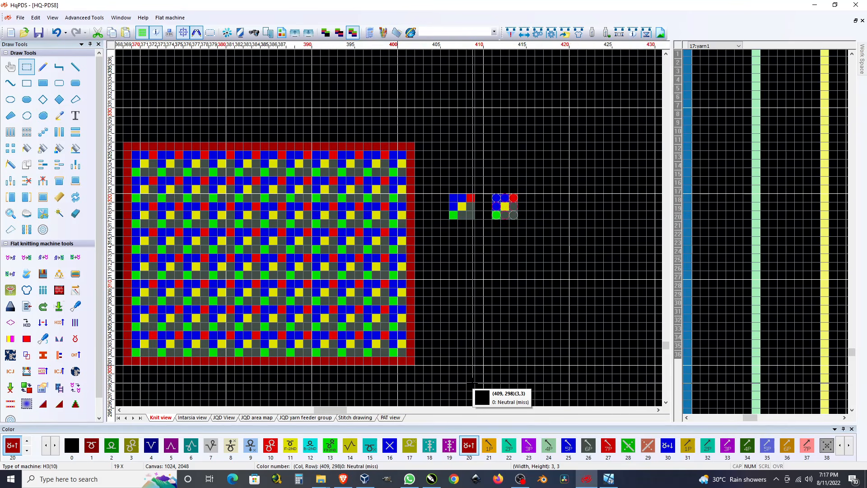
key(ctrl+z)
key(ctrl+z)
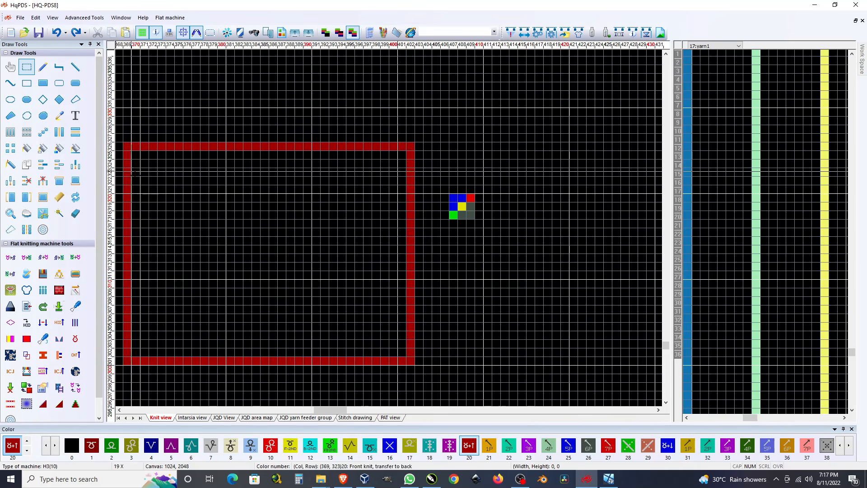
Set the Fill Copy direction to Upper left and fill the inside of the red rectangle with the multicolored 3 by 3 block.
click(42, 150)
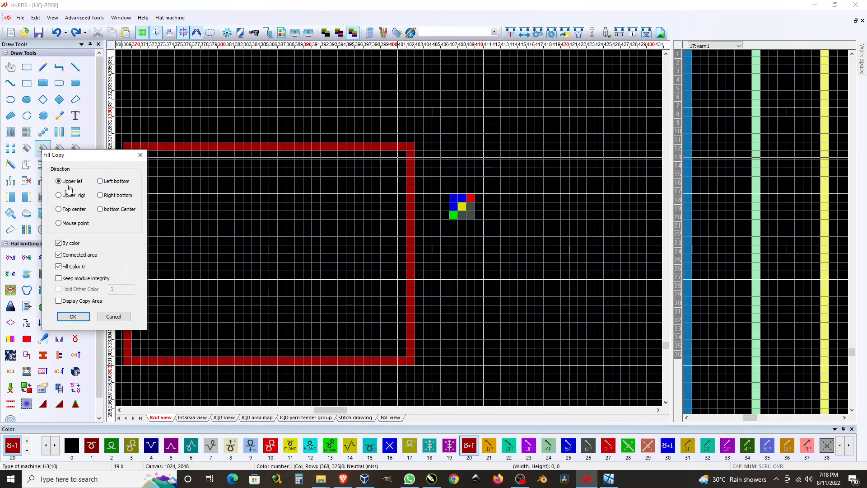
click(73, 317)
click(27, 67)
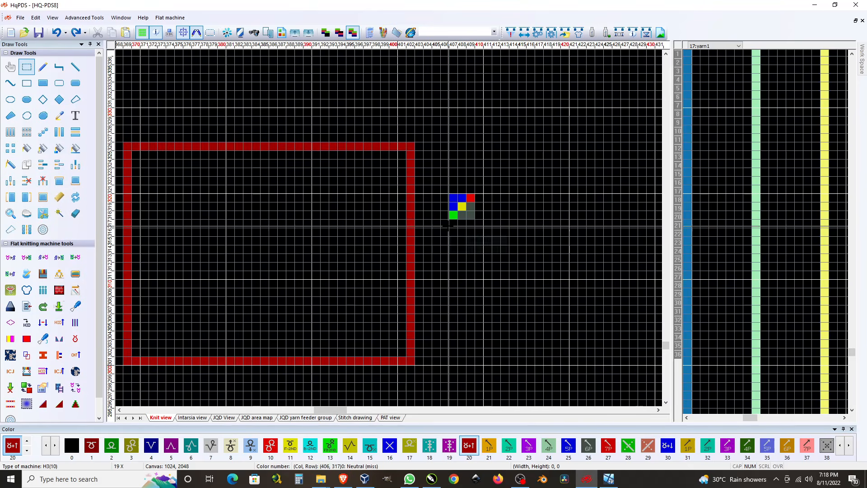
drag(453, 215, 471, 197)
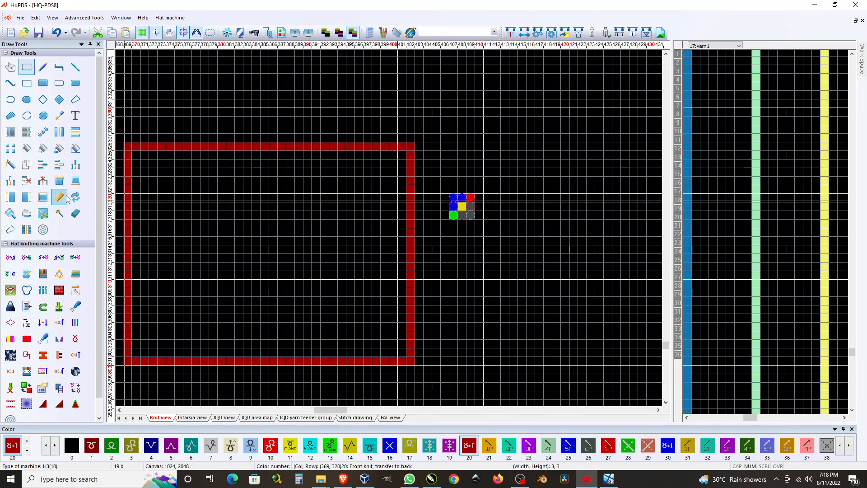
click(43, 149)
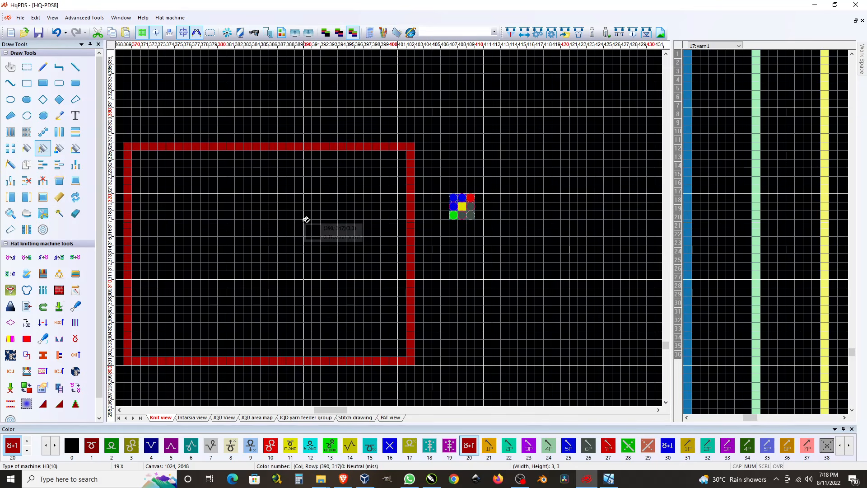
click(307, 220)
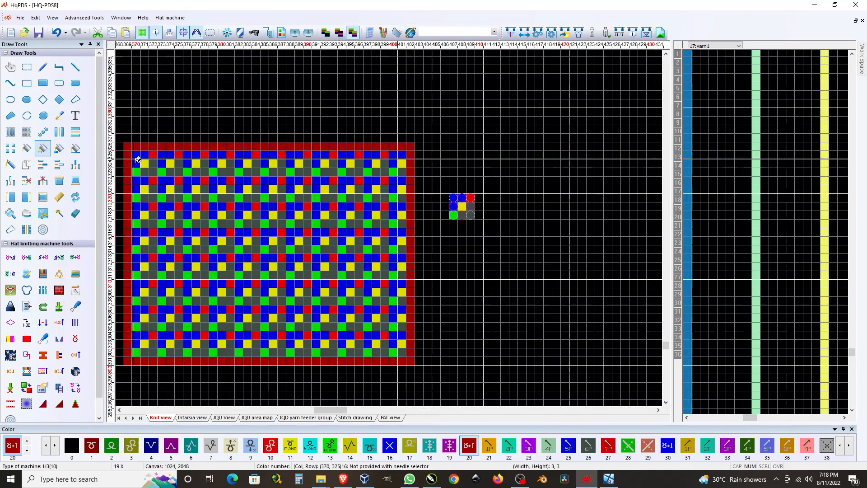
Copy the 3 by 3 tiles from the fill's upper-left and lower-left corners into a row to the right of the original block.
click(26, 68)
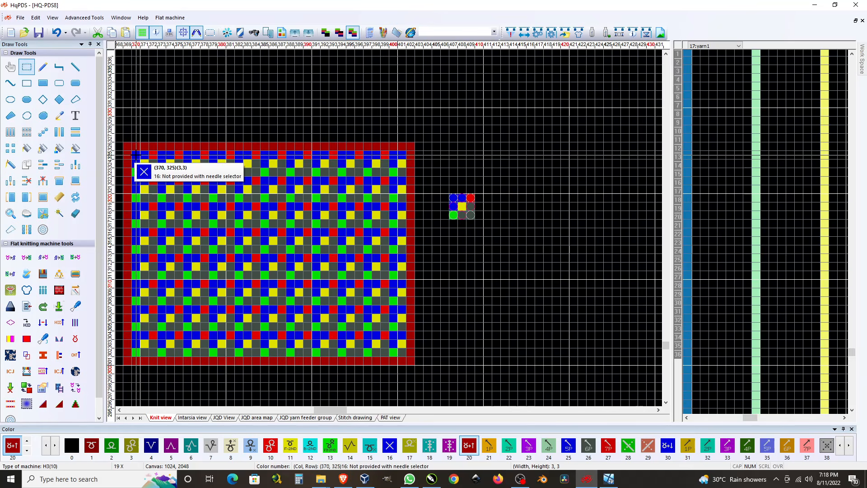
drag(153, 173, 514, 215)
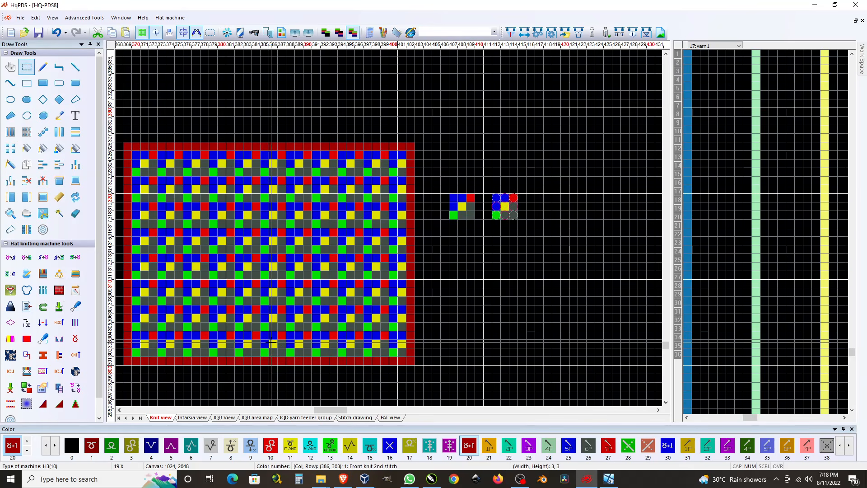
drag(135, 352, 556, 197)
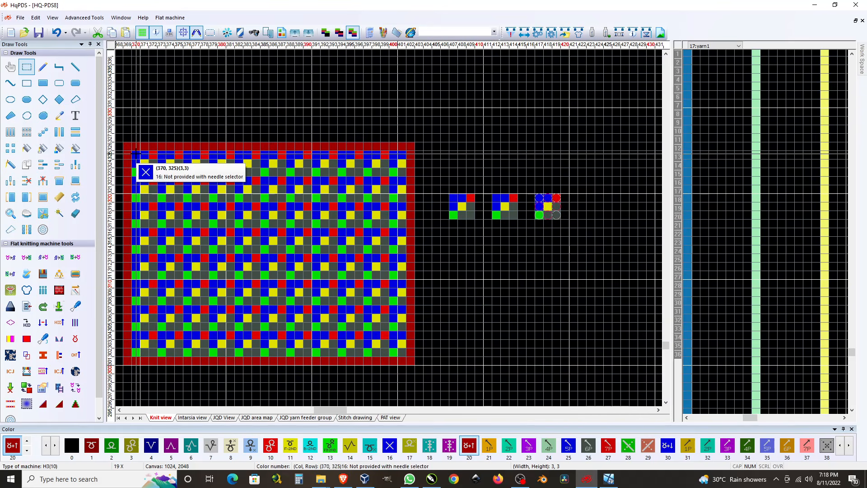
Shorten the filled rectangle by one row, clearing its two lowest rows with color 0 and redrawing the bottom border in color 20.
drag(134, 155, 164, 350)
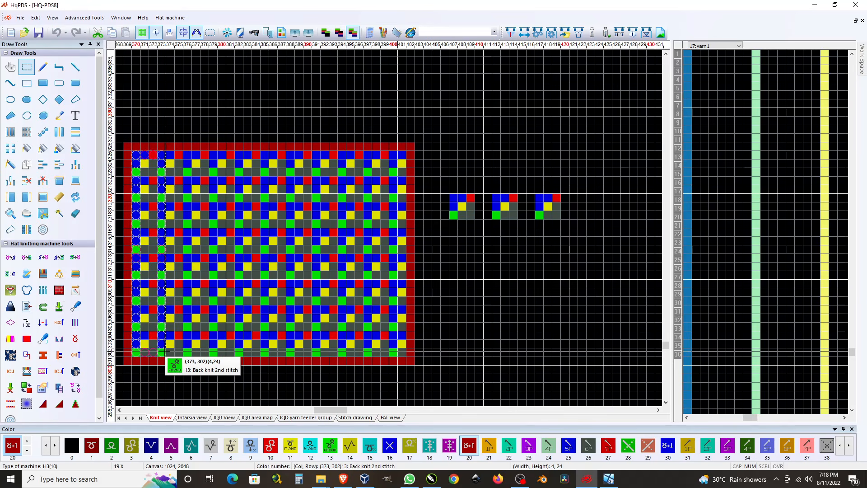
right_click(165, 351)
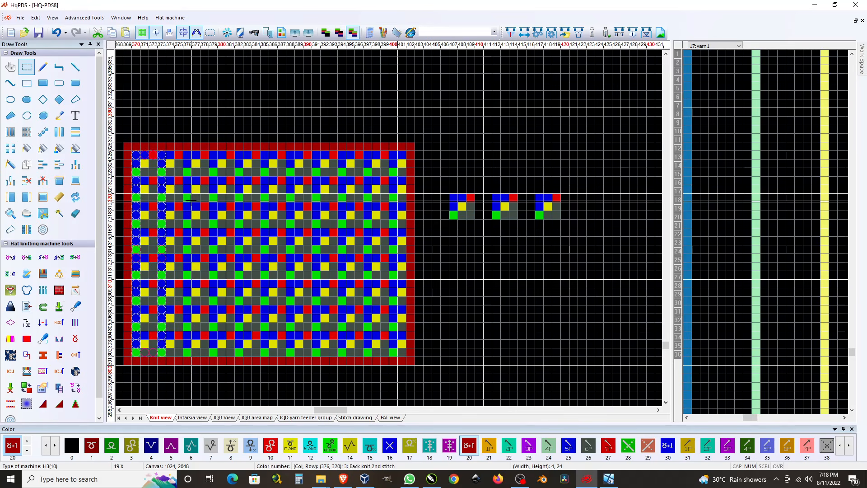
click(43, 83)
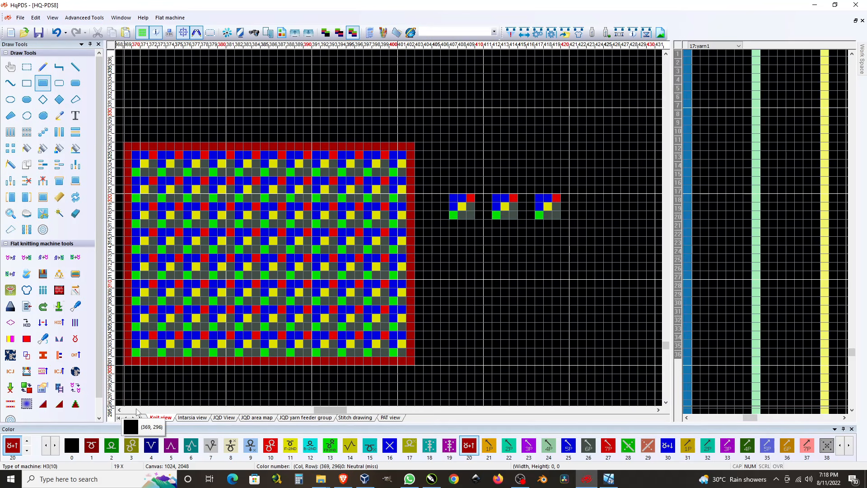
right_click(134, 388)
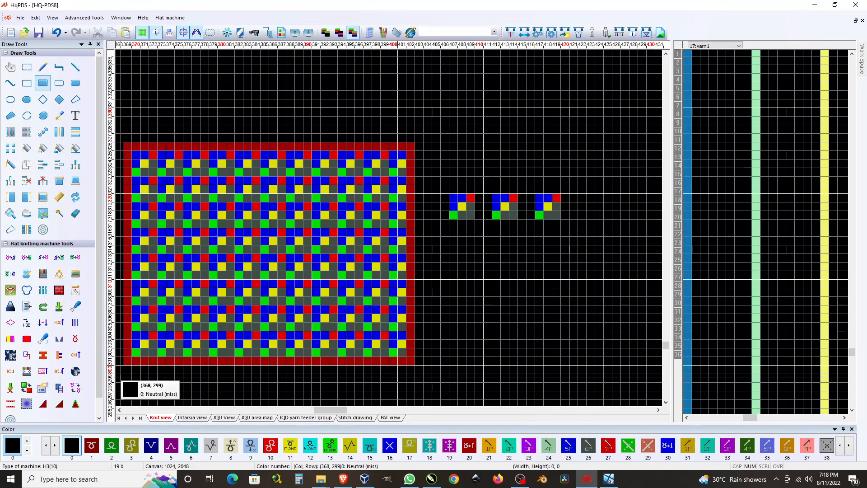
mouse_move(121, 377)
mouse_down()
mouse_move(226, 358)
mouse_move(347, 355)
mouse_move(423, 333)
mouse_up()
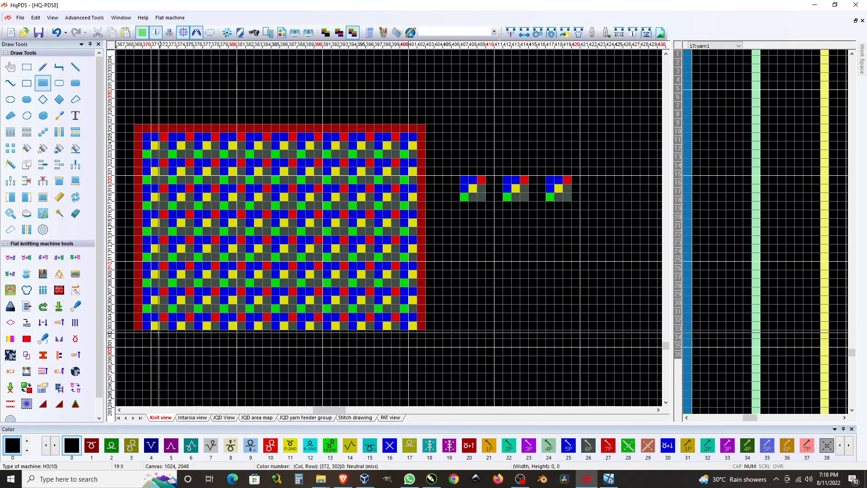
right_click(139, 326)
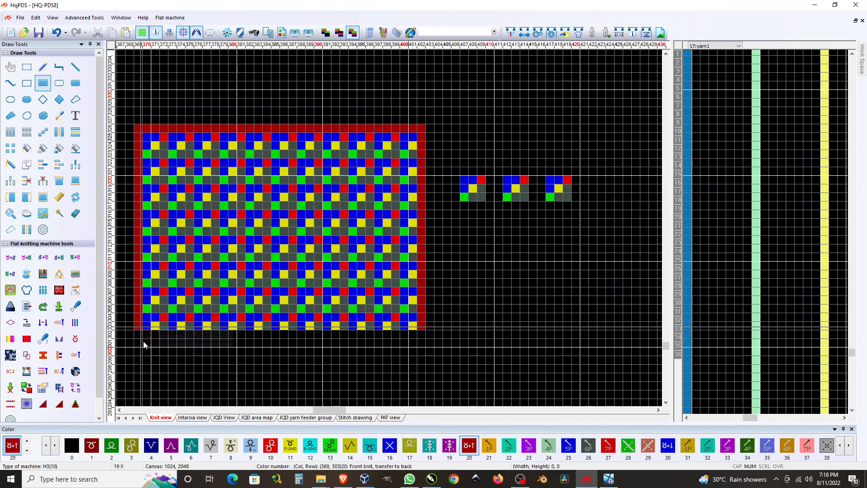
drag(138, 334, 423, 336)
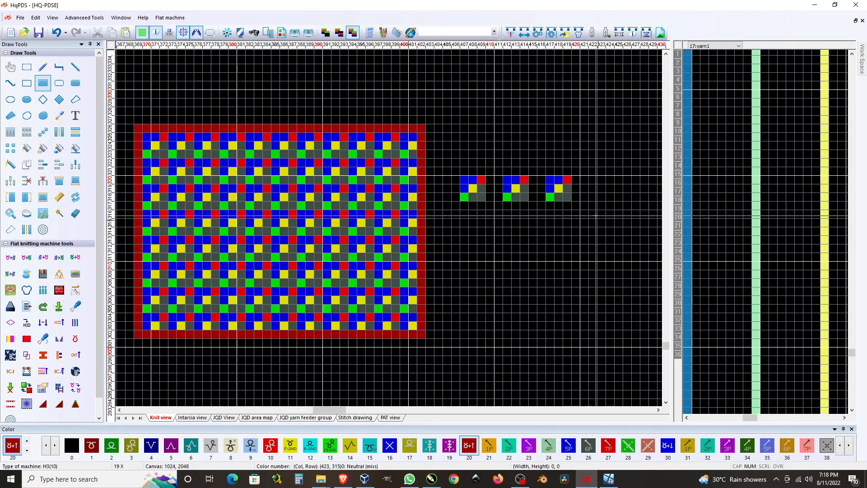
Cover the whole pattern inside the red border with a solid filled rectangle in color 19.
click(44, 85)
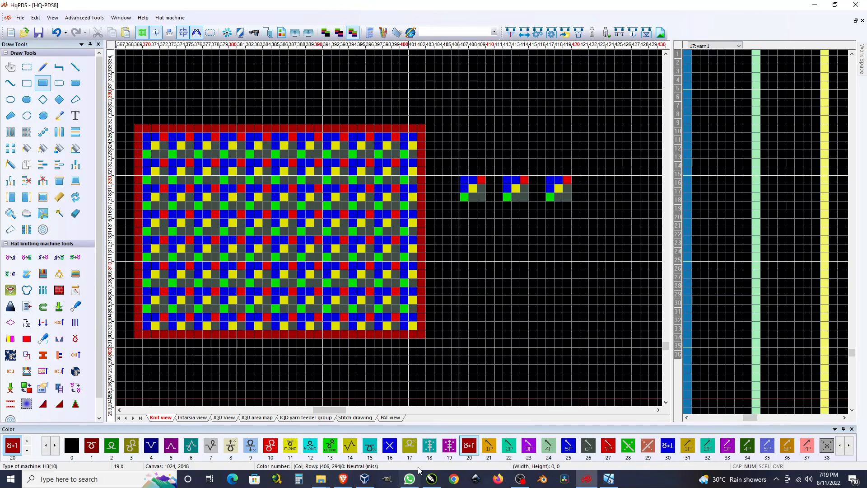
click(450, 446)
mouse_move(143, 133)
mouse_down()
mouse_move(330, 291)
mouse_move(414, 329)
mouse_up()
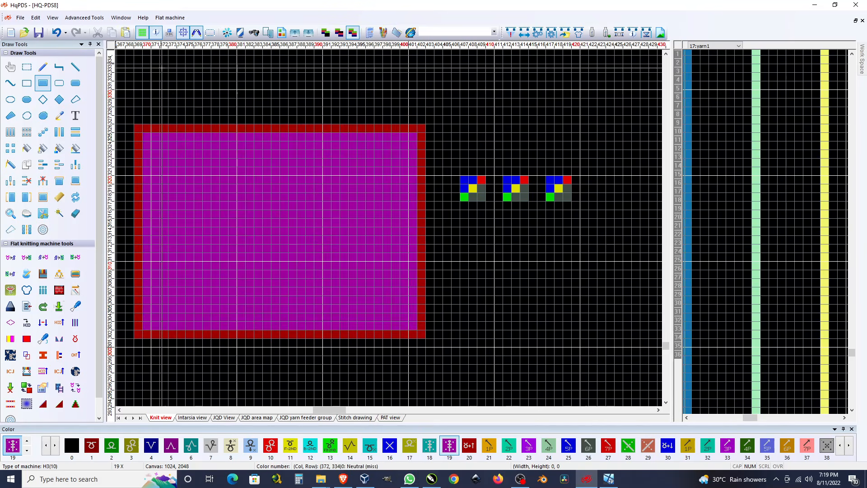
Select the leftmost multicolored 3 by 3 block and use Fill Copy to fill the magenta area inside the red border with it.
click(32, 68)
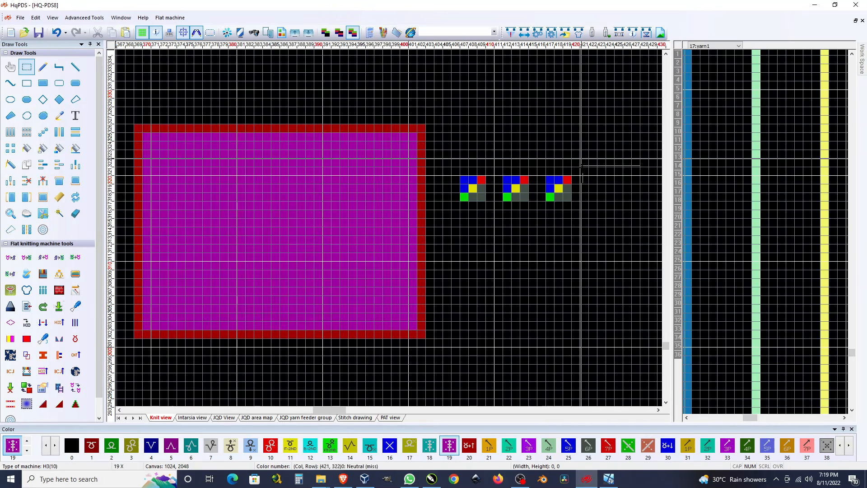
drag(464, 197, 484, 183)
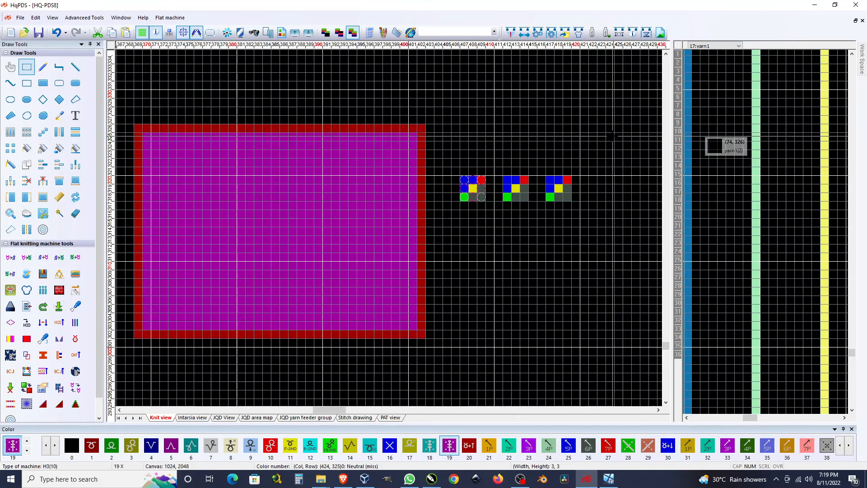
click(41, 153)
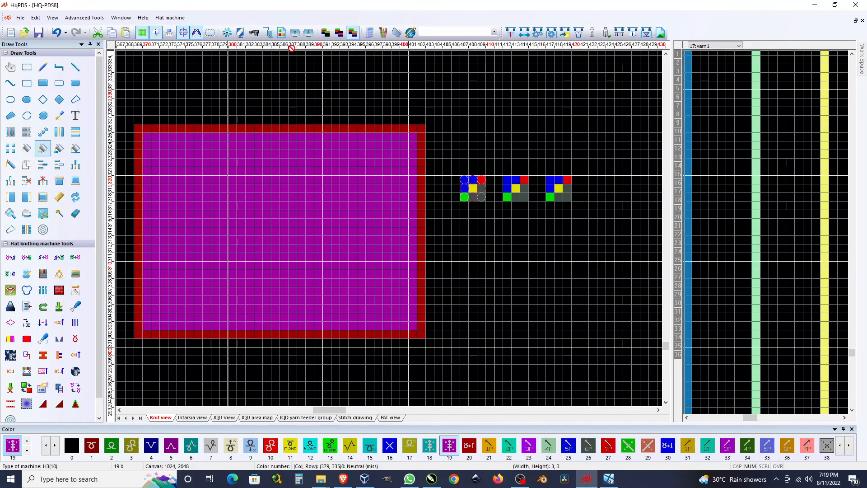
click(200, 205)
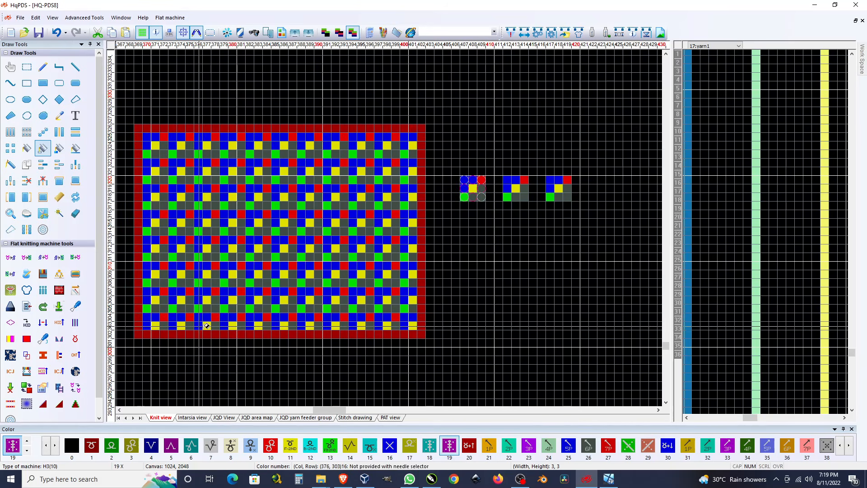
Clear the three multicolored 3 by 3 blocks and the inside of the red border with color 0 filled rectangles.
click(27, 68)
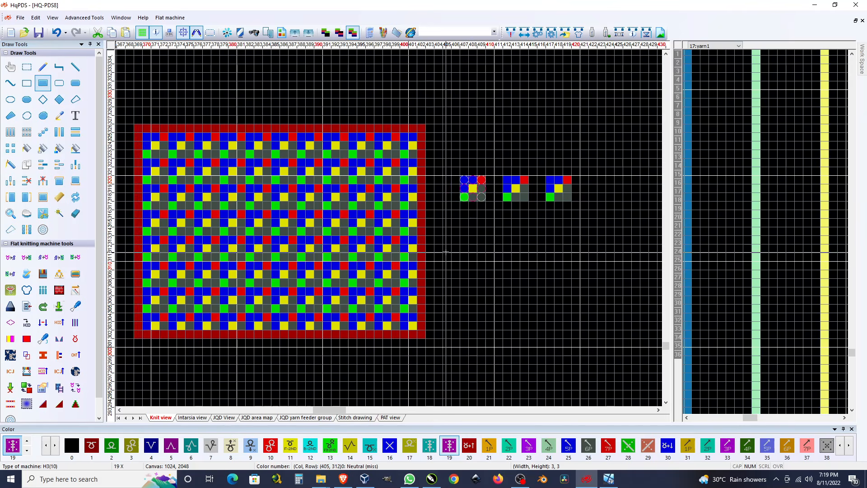
right_click(443, 251)
drag(445, 232, 595, 145)
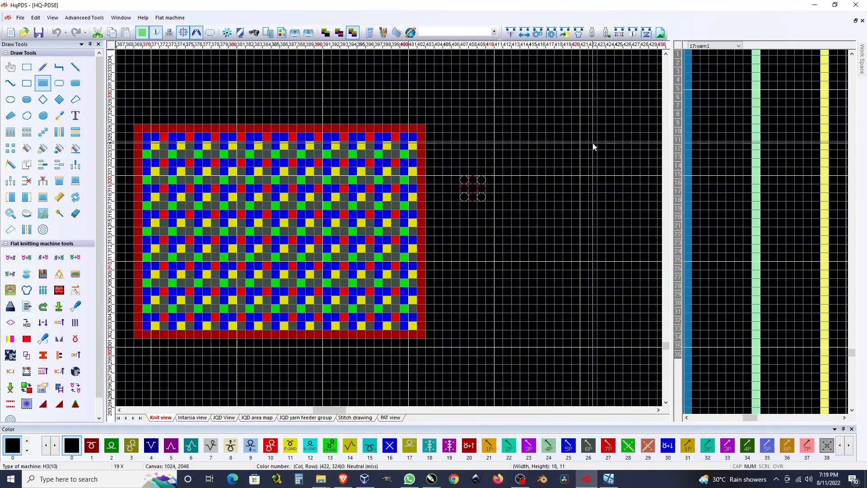
drag(145, 327, 412, 144)
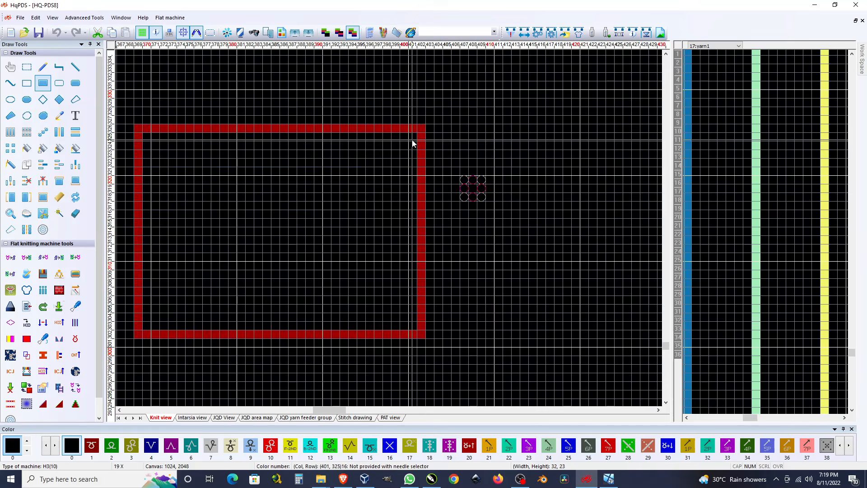
Using the Mouse point direction, fill the empty red outline from its lower-right inner corner with the copied block, and review the Fill Copy options.
click(43, 149)
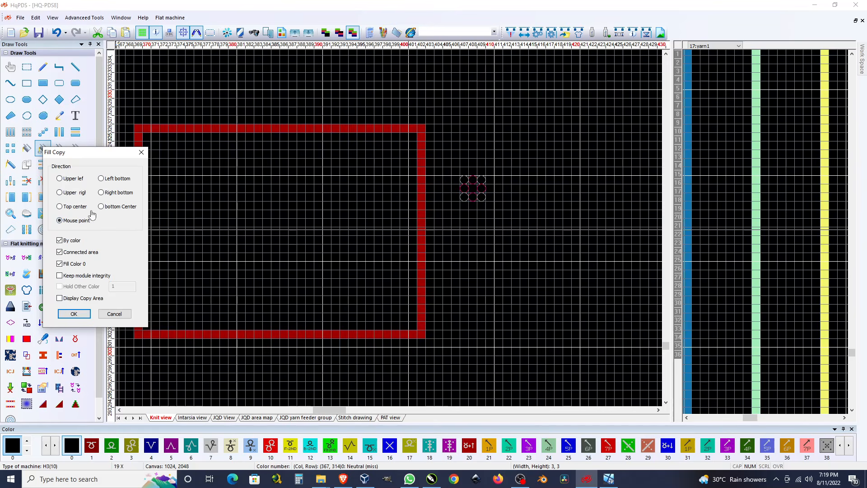
click(73, 313)
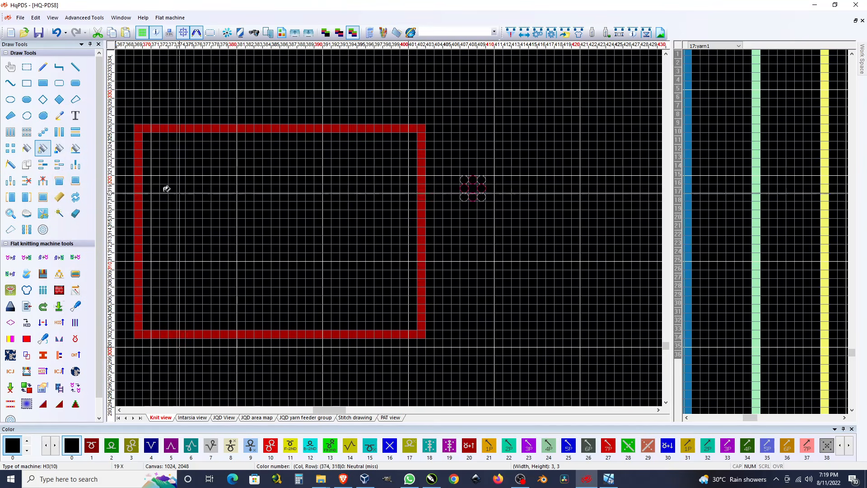
click(43, 151)
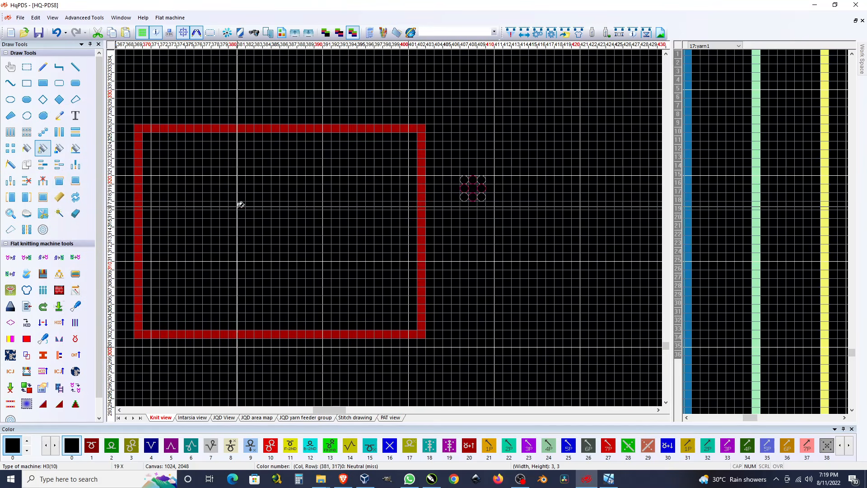
click(416, 323)
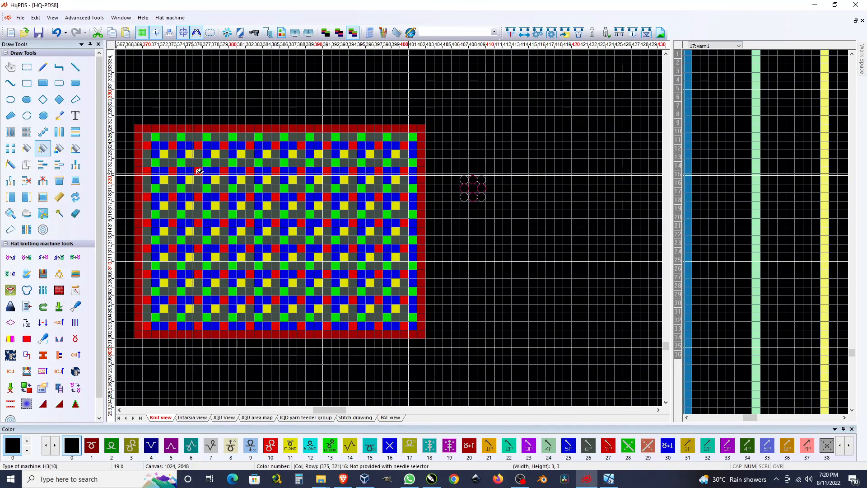
click(43, 149)
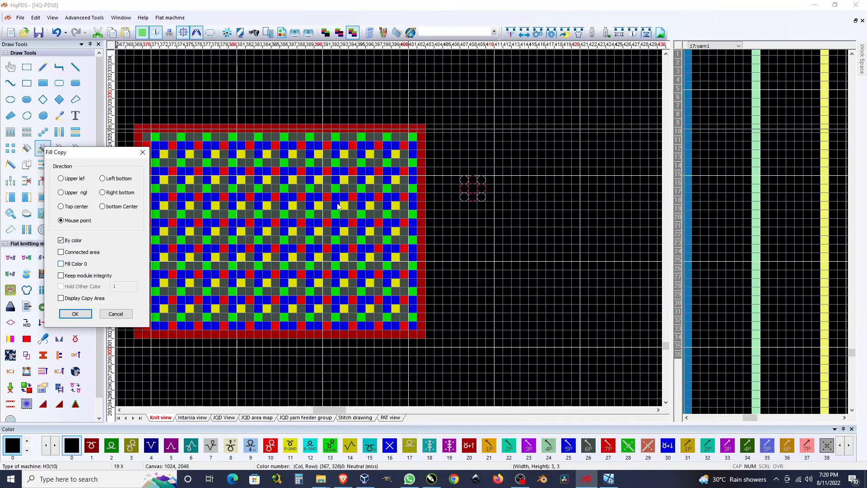
click(143, 152)
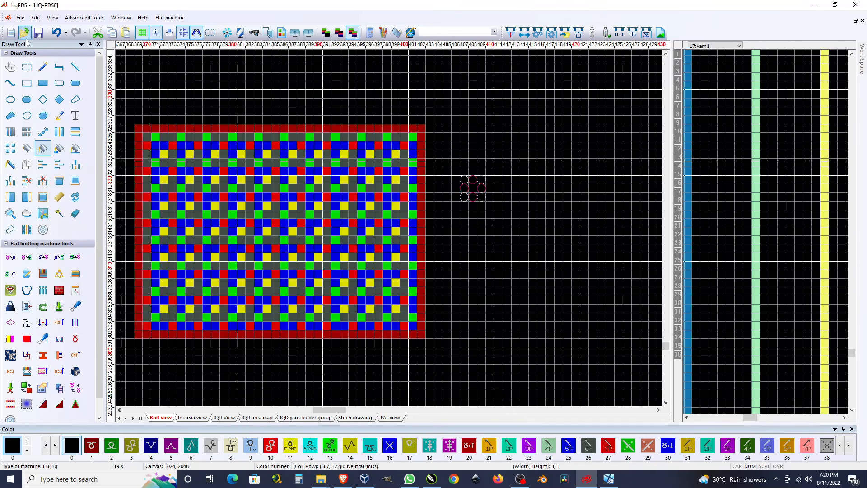
Erase the patterned red-bordered rectangle and the red circle from the canvas with color 0 filled rectangles.
click(41, 85)
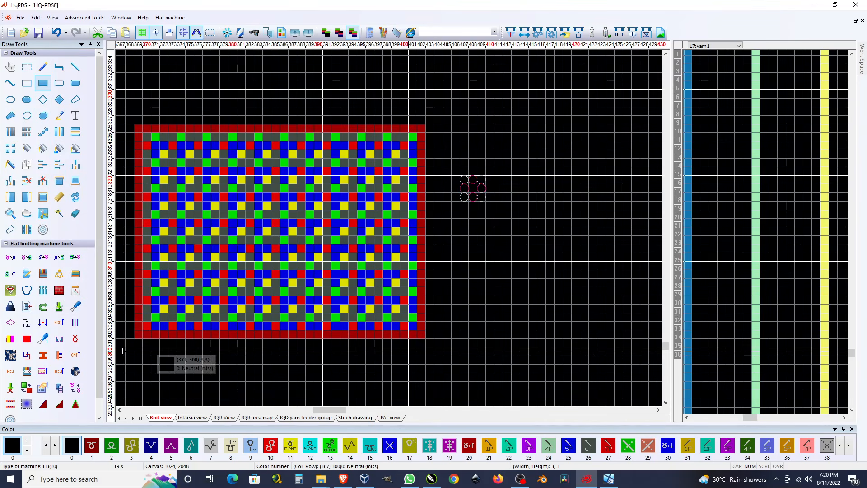
drag(122, 330, 486, 94)
scroll(408, 175, down, 5)
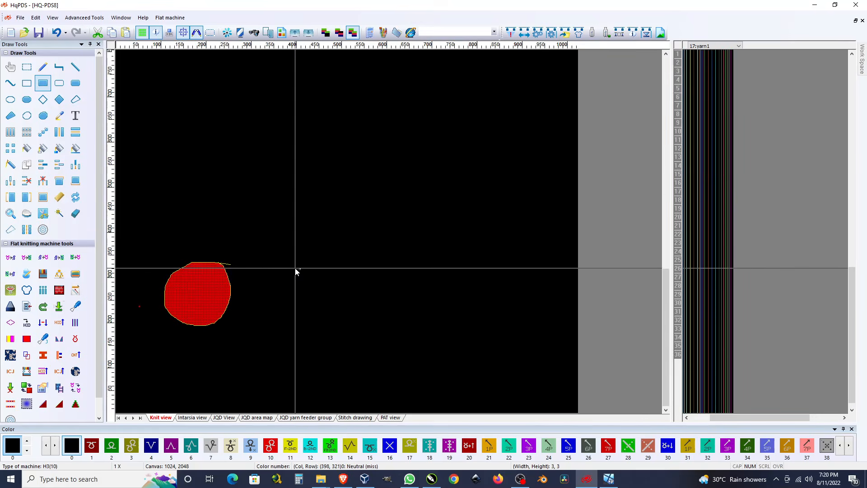
drag(137, 217, 357, 360)
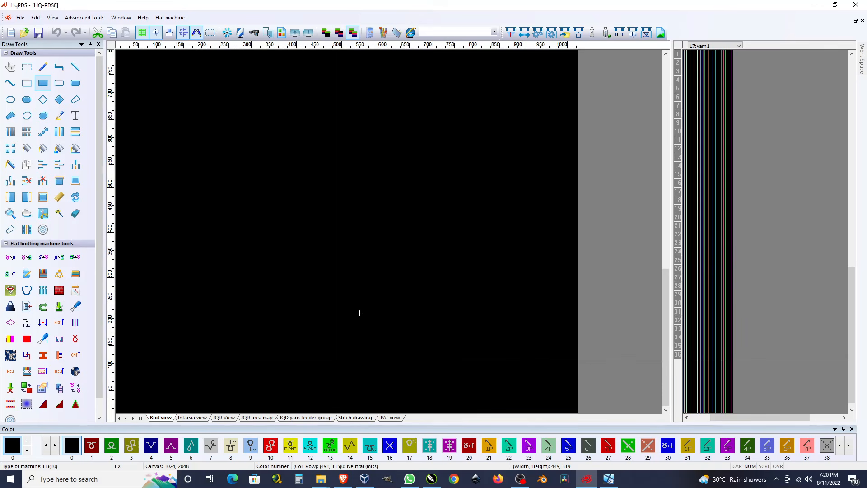
Draw three separate filled rectangles side by side in color 2.
click(111, 447)
drag(126, 212, 199, 277)
drag(236, 194, 332, 287)
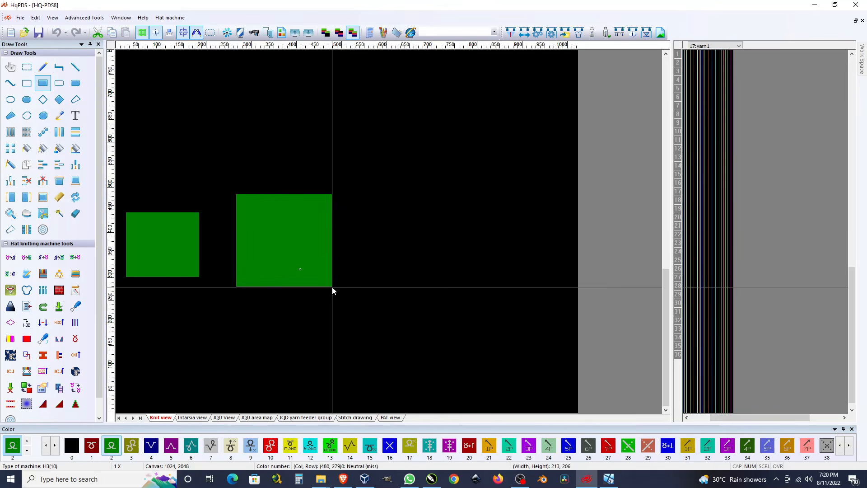
drag(381, 191, 494, 293)
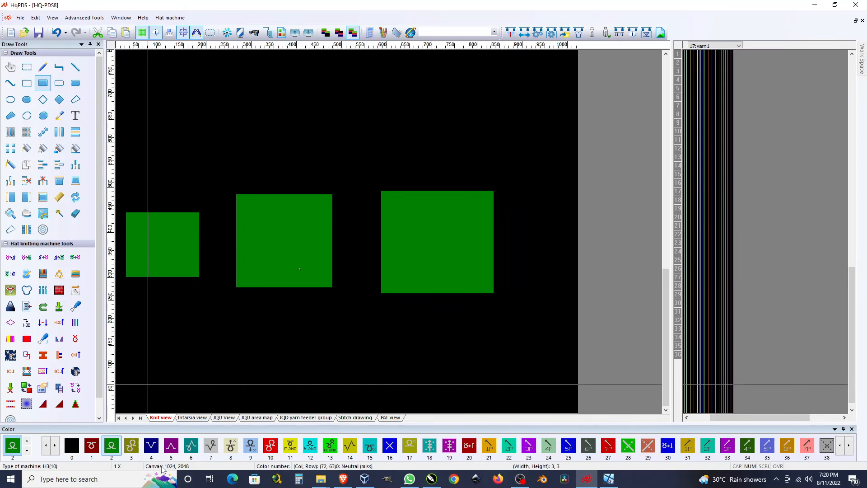
Add three filled rectangles in color 5: two below the green row and one bridging the middle and right green rectangles.
click(171, 446)
drag(153, 317, 233, 383)
drag(294, 321, 373, 382)
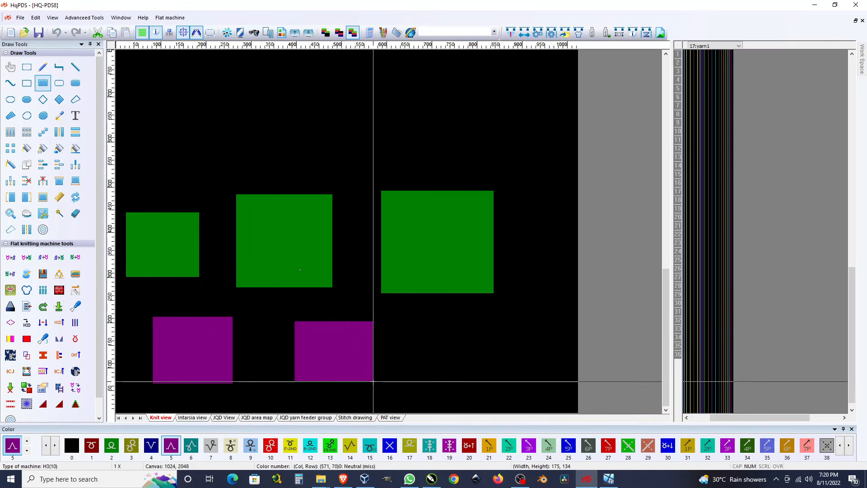
drag(278, 232, 413, 265)
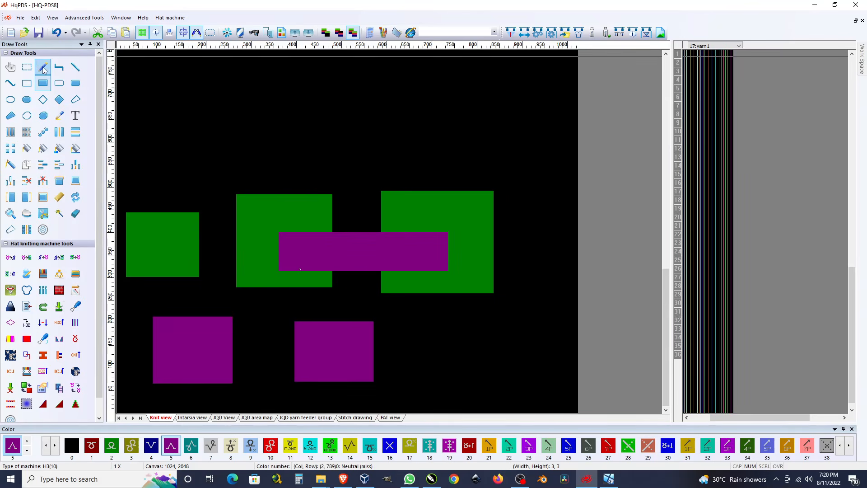
Draw a small 3 by 3 open motif in color 10 in the empty area above the green rectangles, leaving the top-middle, center and right-middle cells empty.
scroll(239, 154, up, 5)
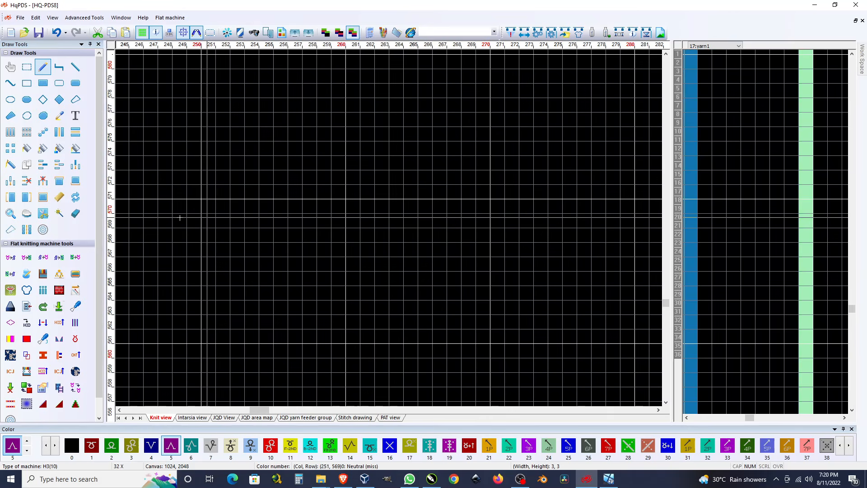
click(271, 445)
mouse_move(280, 164)
mouse_down()
mouse_move(285, 192)
mouse_move(296, 192)
mouse_up()
click(309, 163)
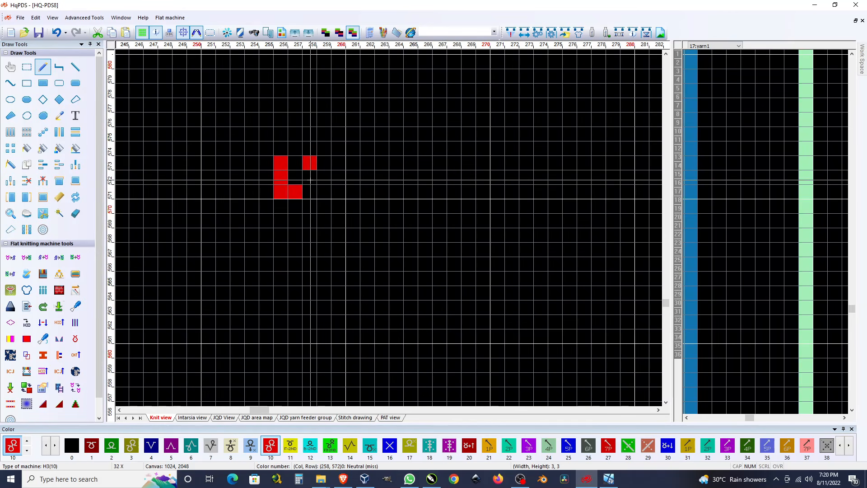
click(310, 191)
Select the red 3 by 3 motif and copy it.
click(27, 67)
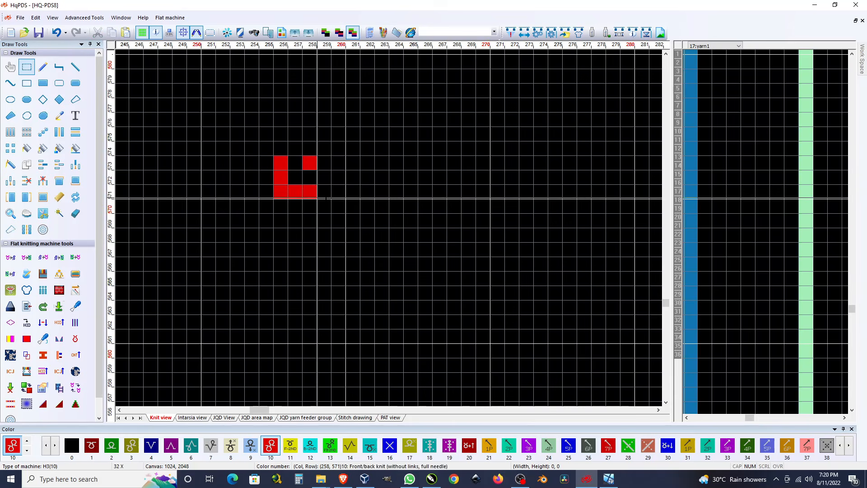
drag(279, 192, 312, 164)
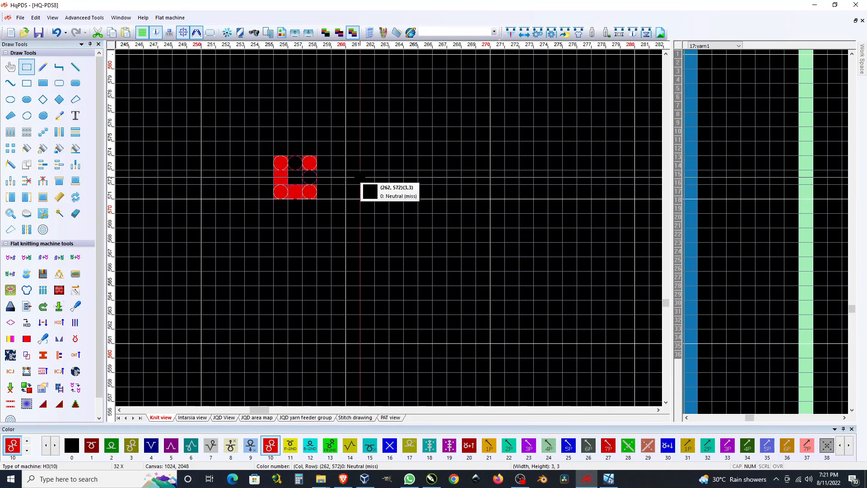
middle_click(360, 177)
middle_click(233, 237)
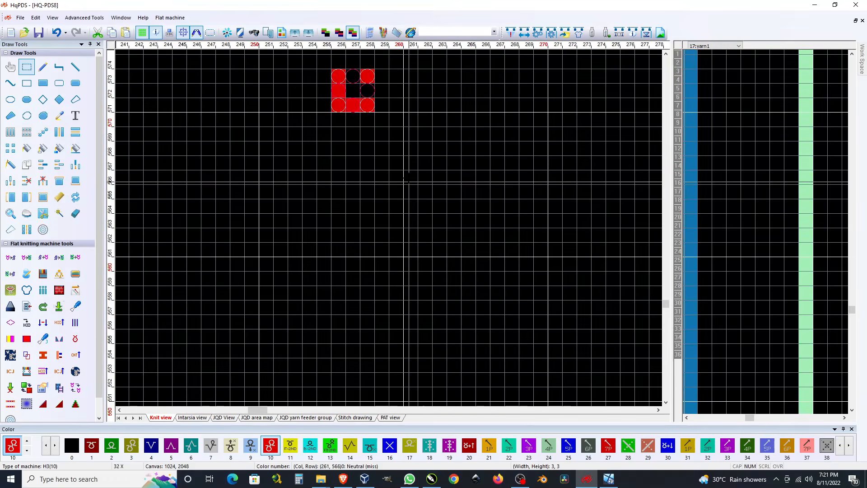
right_click(356, 93)
click(383, 161)
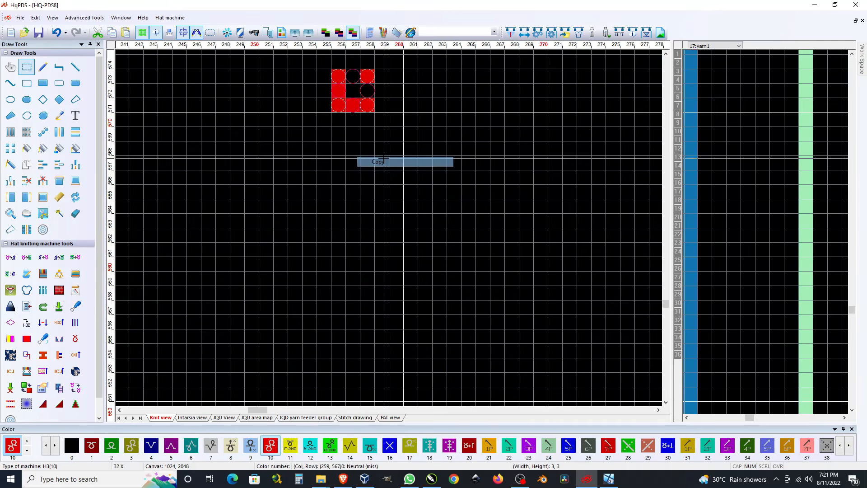
Fill all green areas with the copied motif using Fill Copy from the Mouse point, with By color on and Connected area and Fill Color 0 off.
middle_click(213, 241)
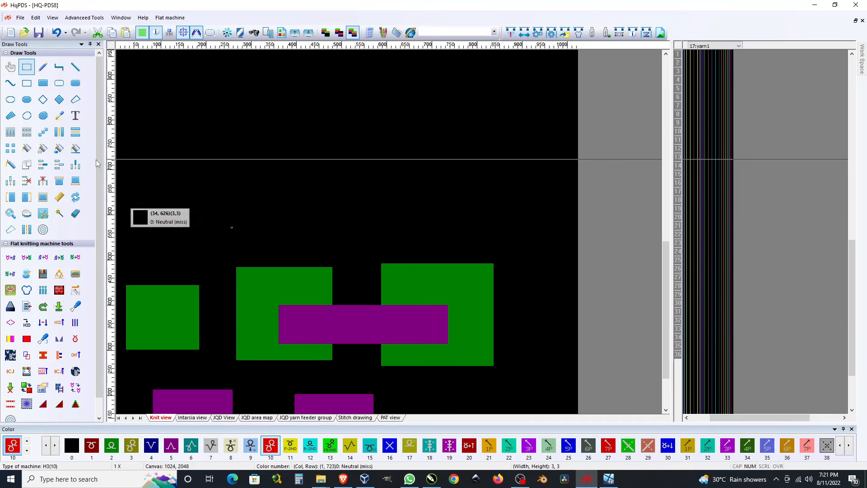
click(42, 151)
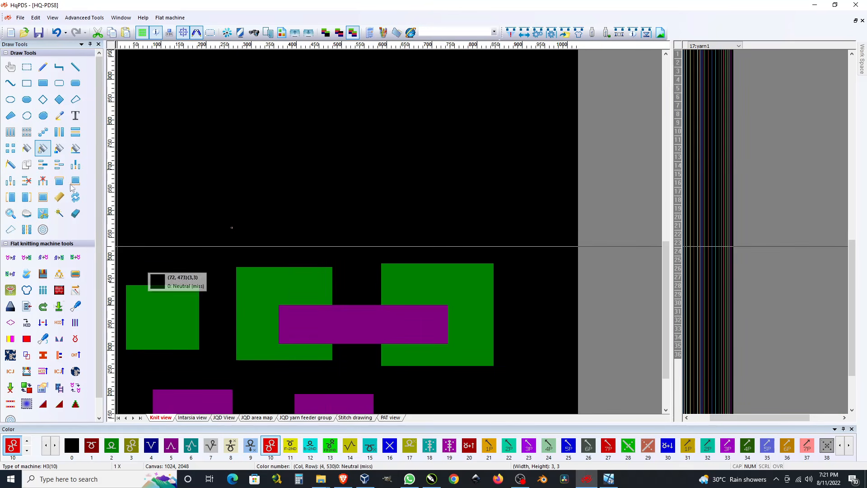
double_click(42, 150)
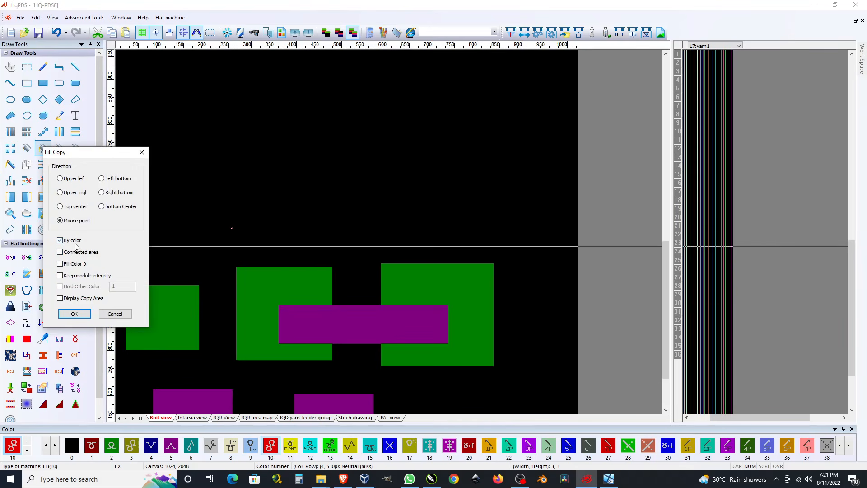
click(85, 315)
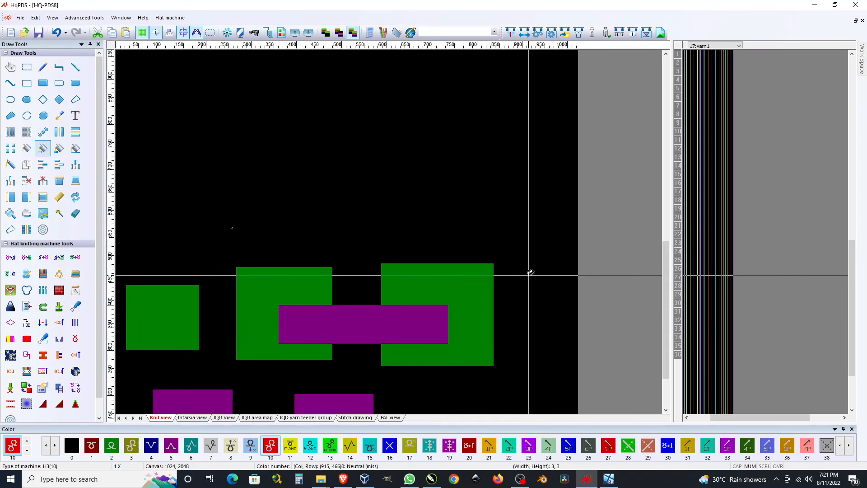
click(180, 324)
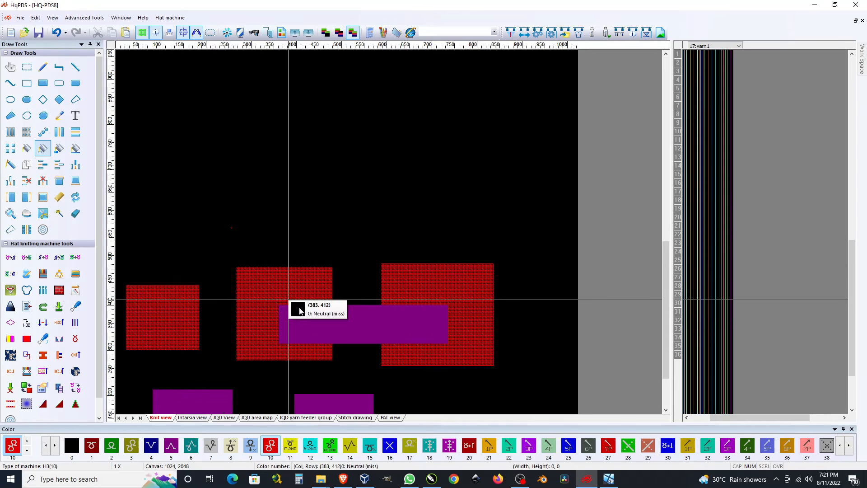
Inspect the stitch pattern in the filled rectangles up close and undo the By color fill.
scroll(245, 303, up, 5)
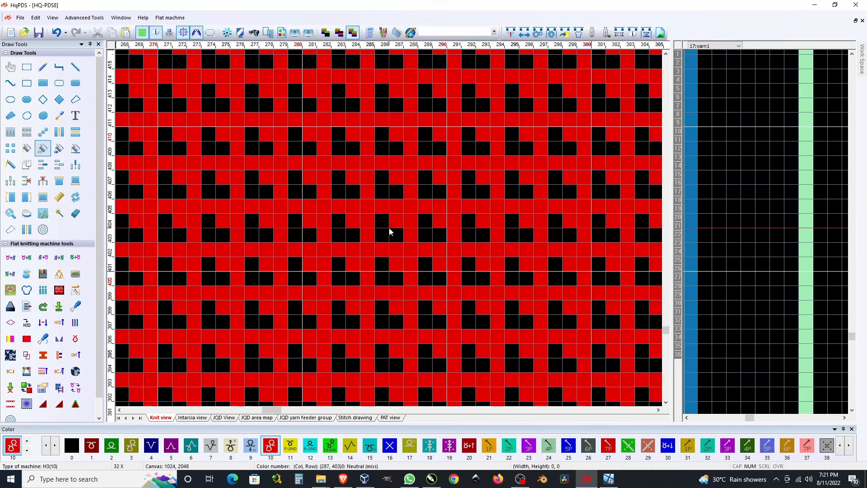
scroll(390, 232, down, 5)
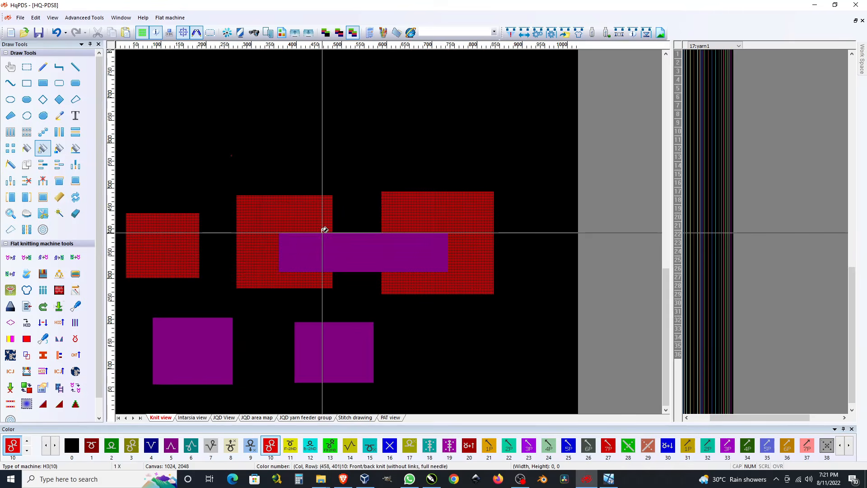
key(ctrl+z)
Select an area about 572 by 269 stitches across the three green rectangles and Fill Copy the motif into the green inside it.
click(27, 67)
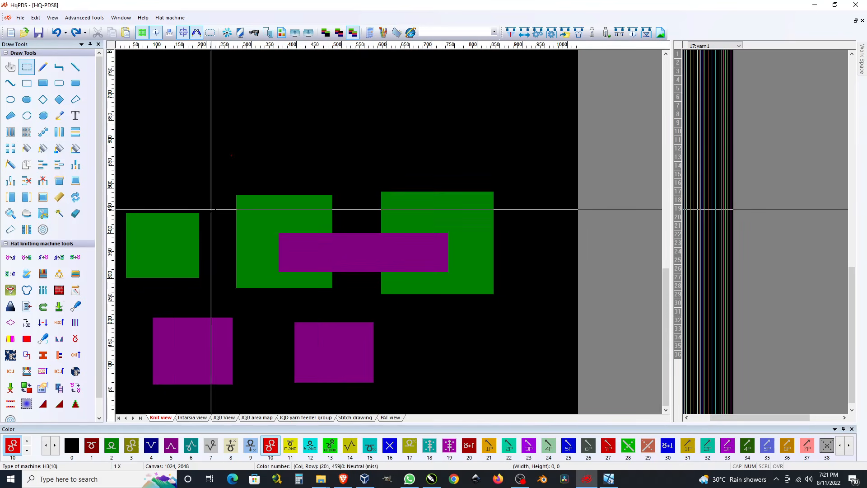
mouse_move(172, 190)
mouse_down()
mouse_move(405, 287)
mouse_move(430, 311)
mouse_up()
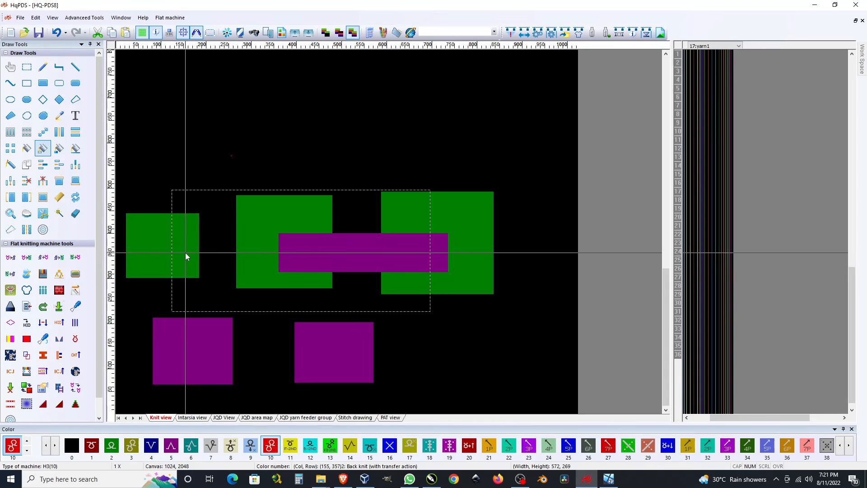
click(185, 255)
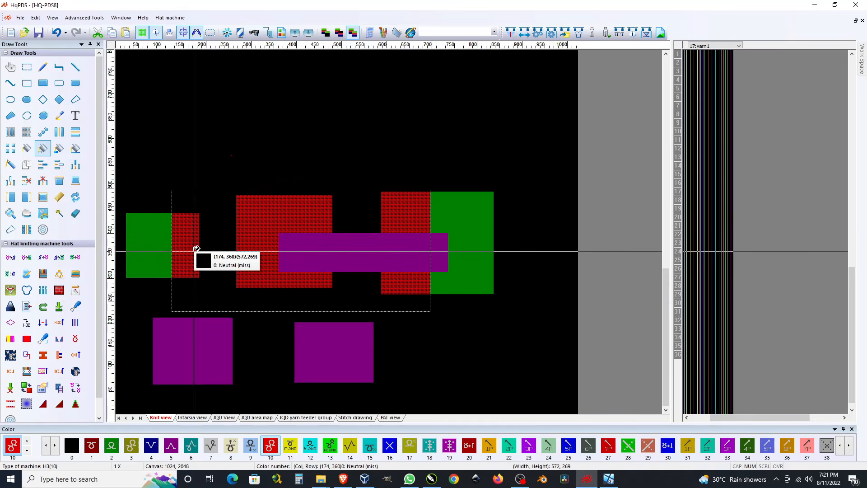
Review the Fill Copy options and close them unchanged, then fill all the purple areas with the copied motif.
click(43, 148)
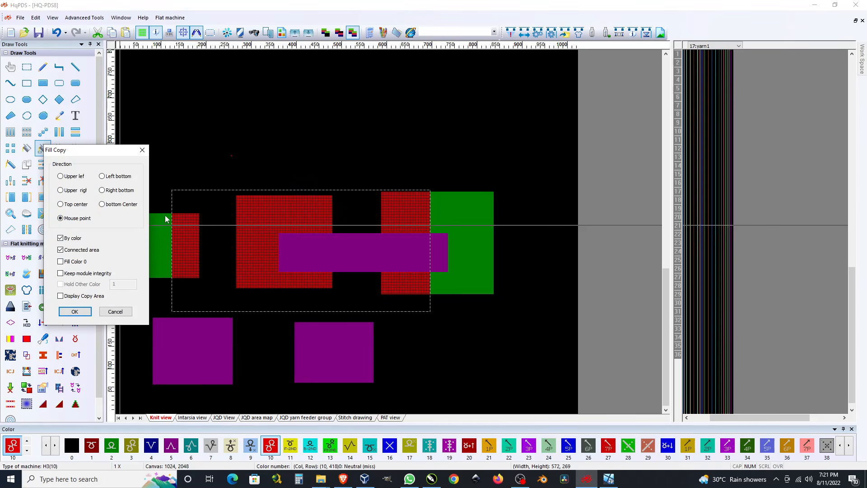
click(142, 150)
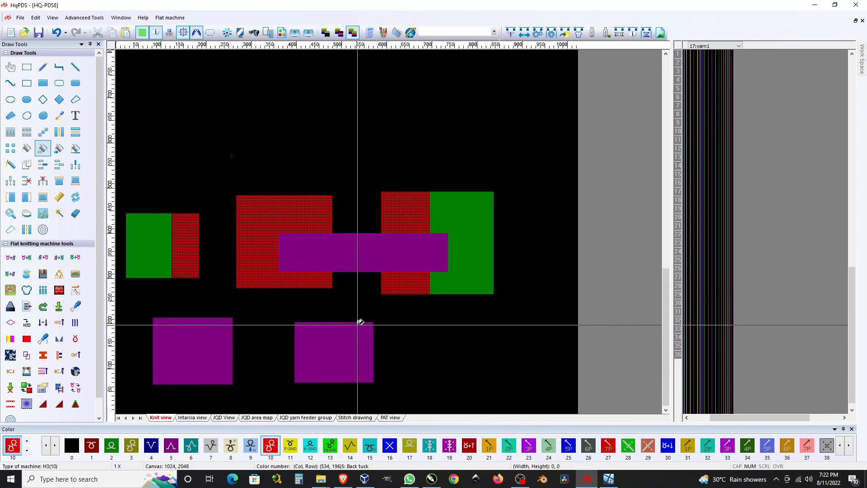
click(410, 254)
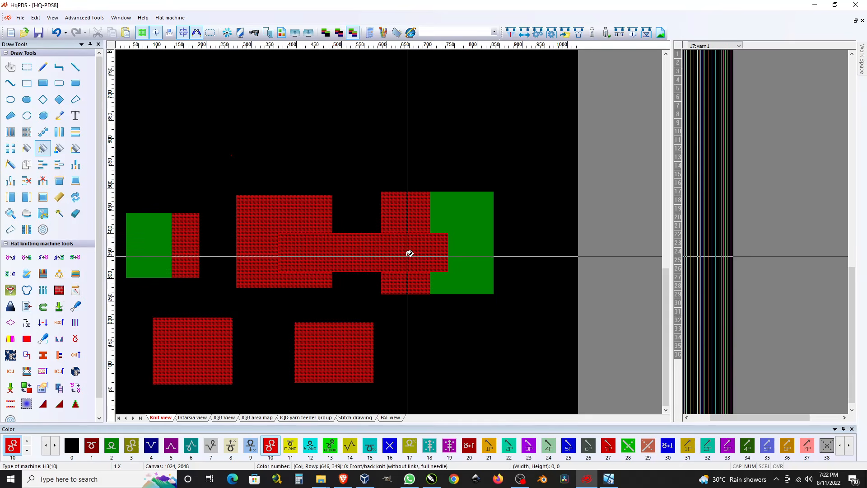
Set Fill Copy to Mouse point with By color and Connected area on, and fill the remaining green parts of the rightmost and leftmost rectangles.
double_click(43, 148)
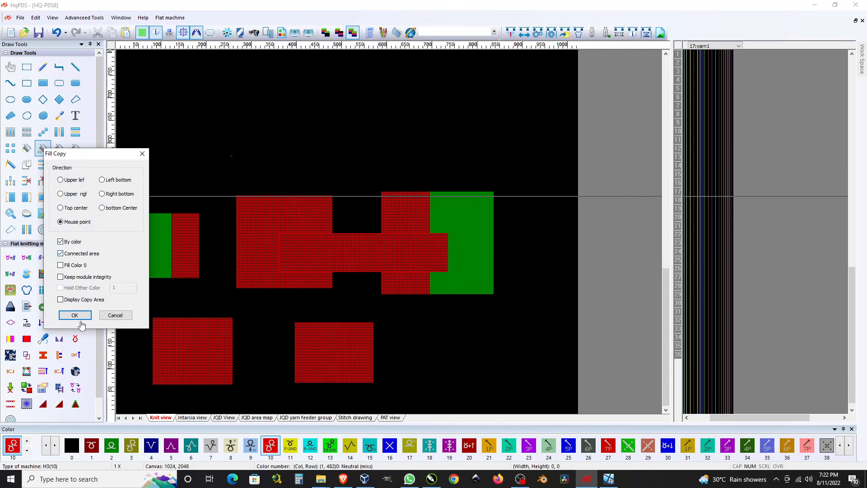
click(75, 315)
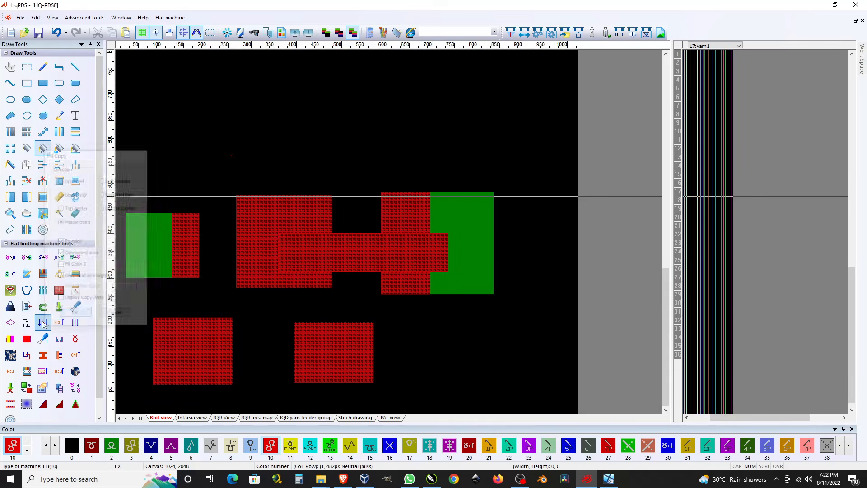
click(468, 220)
click(155, 223)
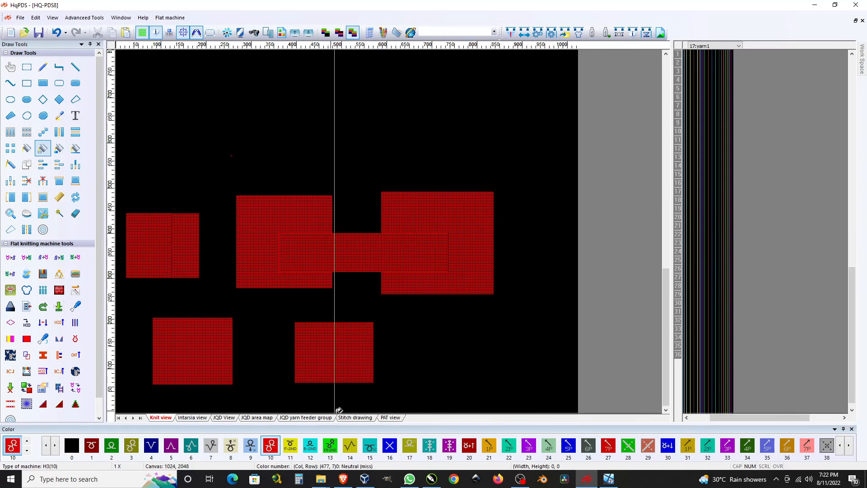
Undo the recent motif fills in the green and purple areas.
key(ctrl+z)
key(ctrl+z)
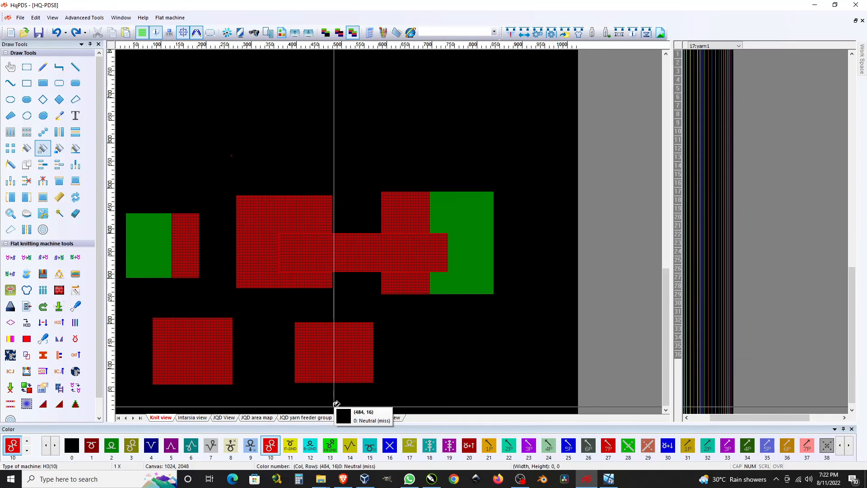
key(ctrl+z)
Fill the lower-right purple rectangle and the middle green rectangle with the motif as separate connected areas, then undo the green fill.
click(337, 334)
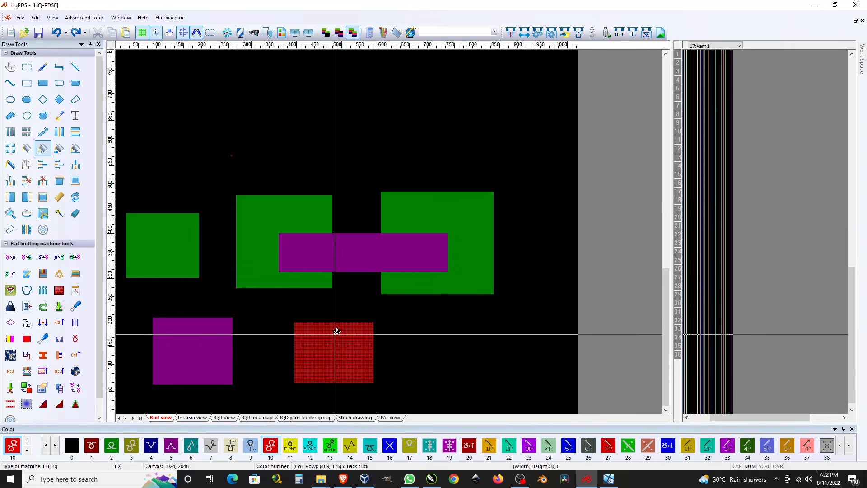
click(280, 216)
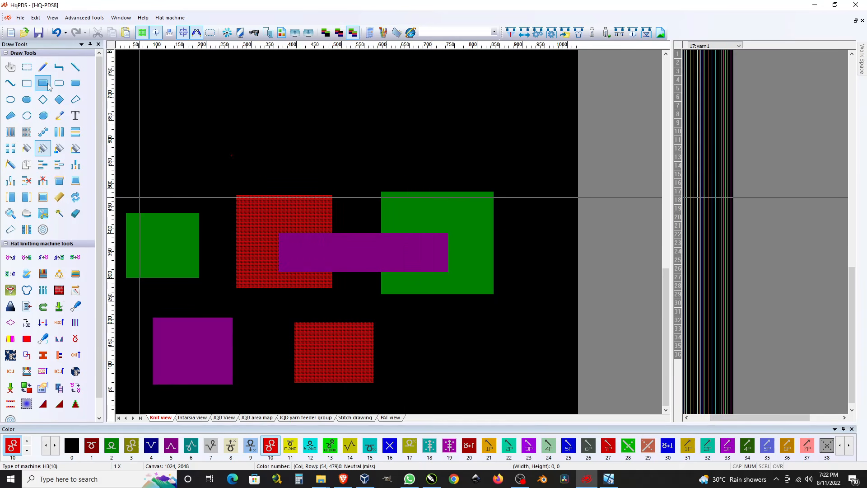
scroll(387, 194, up, 4)
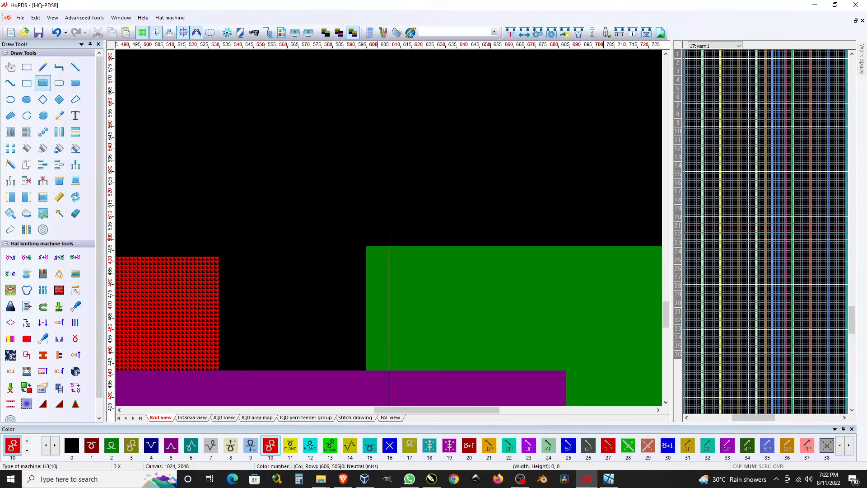
scroll(389, 233, down, 3)
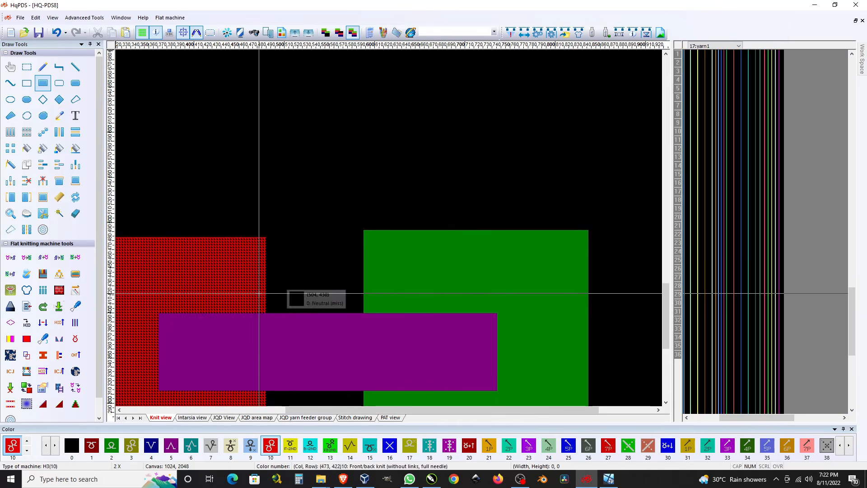
scroll(389, 228, up, 1)
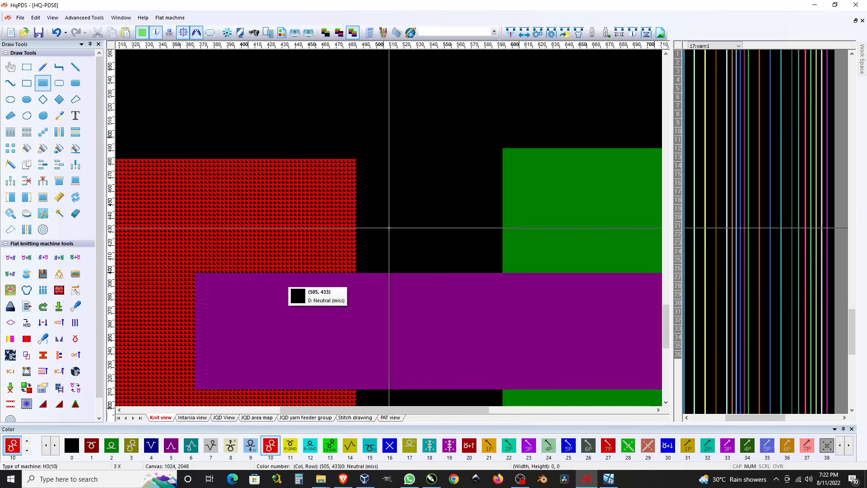
key(ctrl+z)
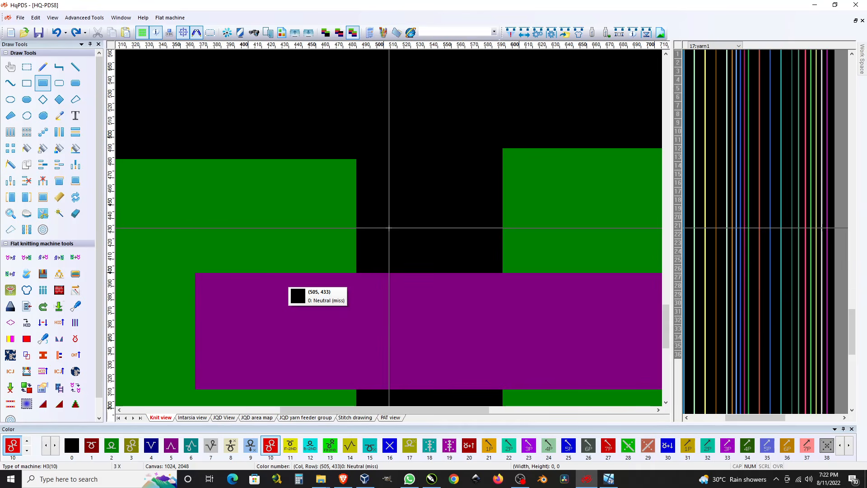
Draw a thin filled bar in color 2 across the gap to join the middle and right green rectangles above the purple one.
click(45, 84)
right_click(277, 223)
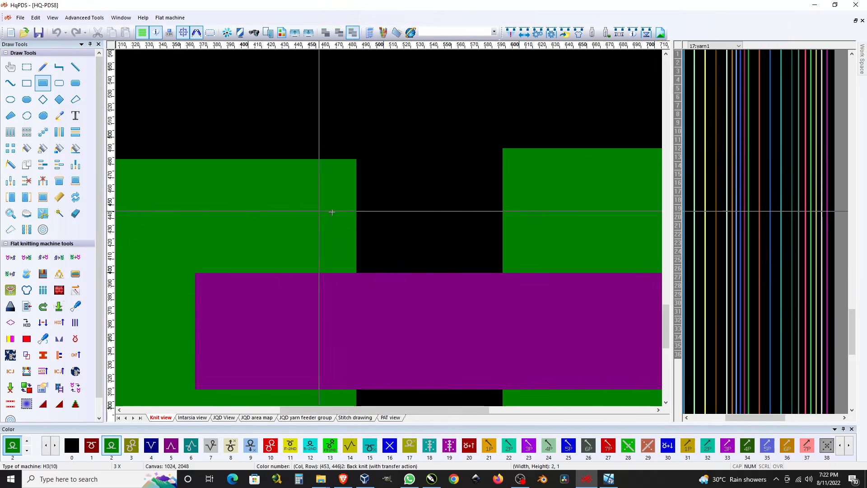
drag(580, 214, 577, 211)
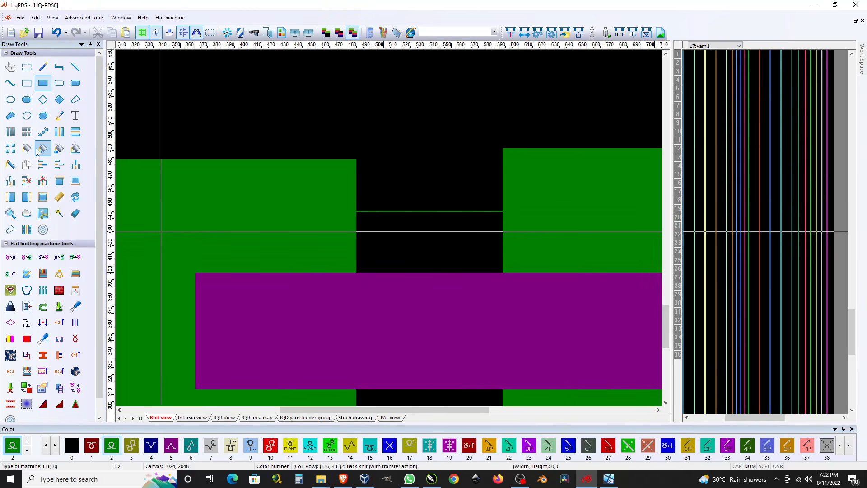
Fill the joined green shape with the copied motif using Fill Copy, then undo the fill and the joining bar.
click(260, 199)
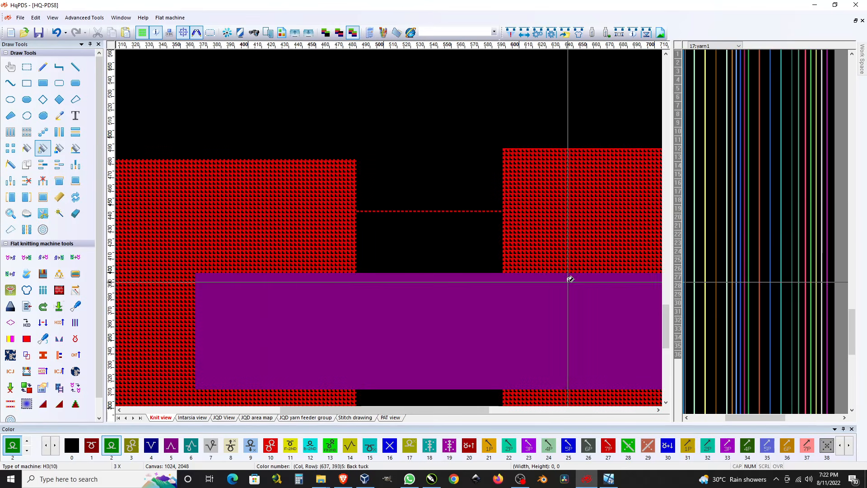
key(ctrl+z)
scroll(502, 150, up, 6)
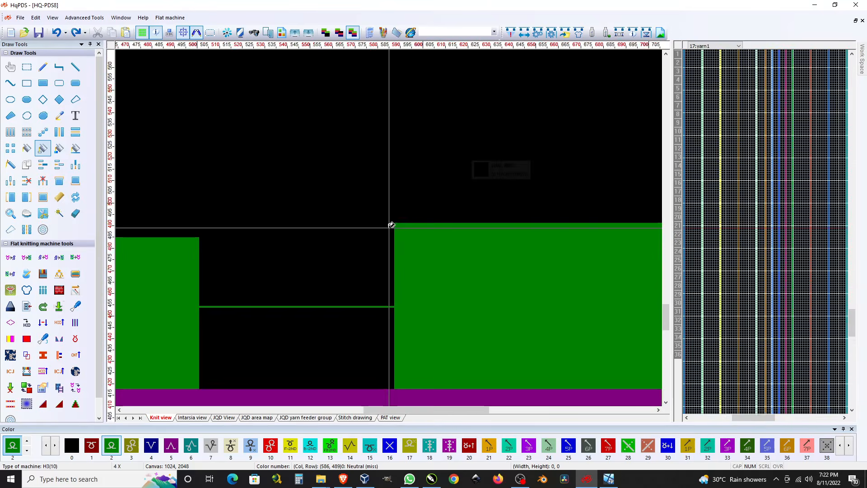
scroll(388, 349, up, 2)
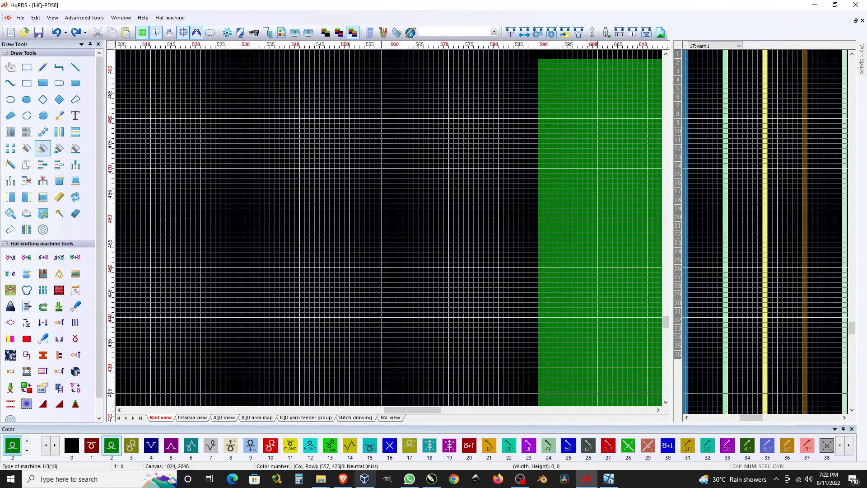
Draw three filled color 2 blocks of about 68 by 7, 36 by 15 and 4 by 7 stitches, linking the two green rectangles in a chain.
drag(420, 410, 388, 412)
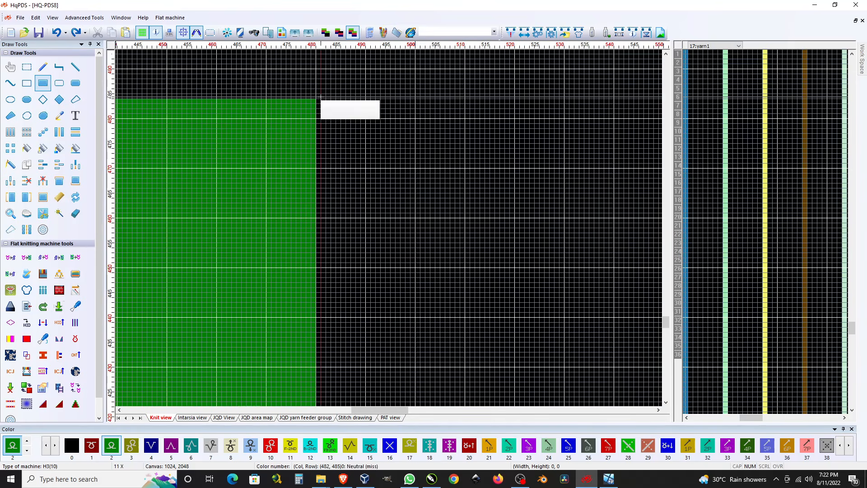
drag(320, 99, 652, 67)
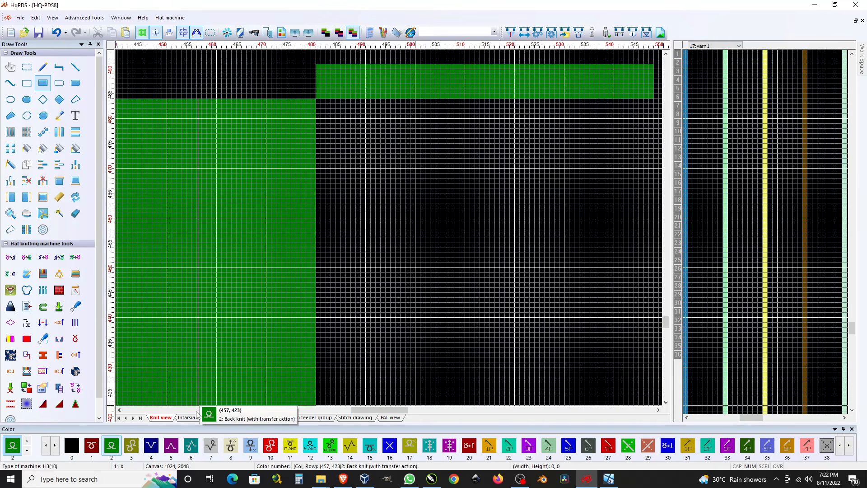
scroll(184, 344, down, 10)
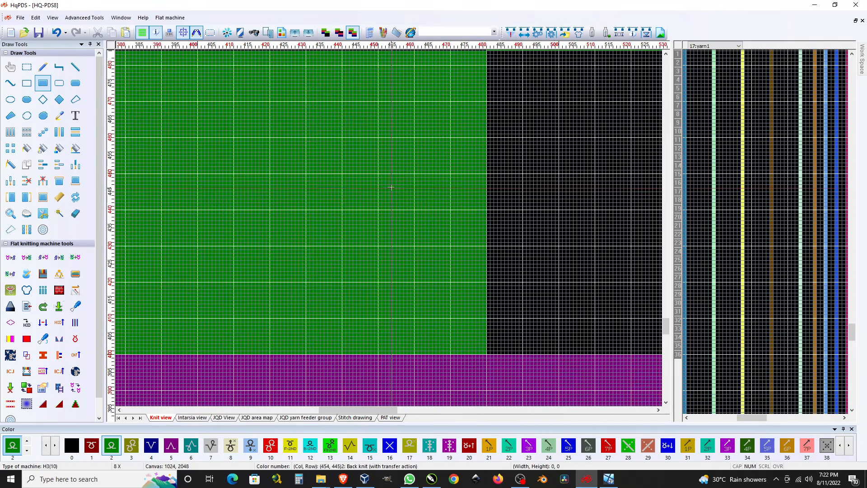
scroll(373, 211, up, 5)
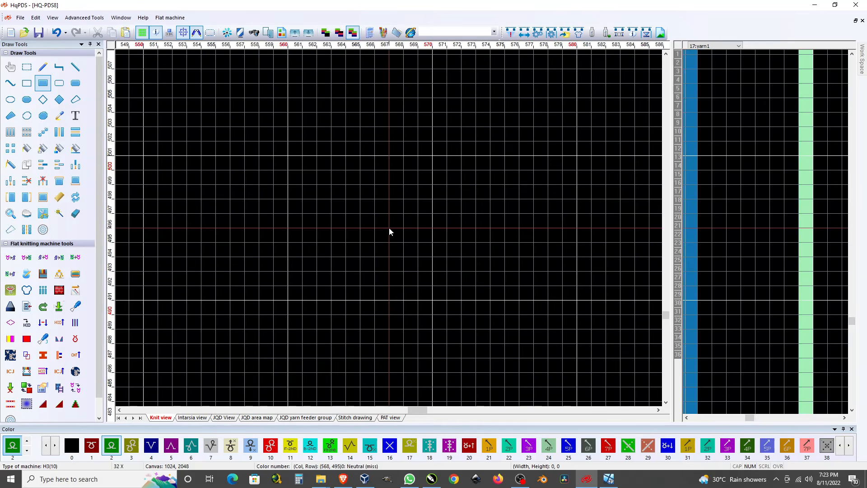
scroll(388, 232, down, 5)
scroll(372, 235, up, 5)
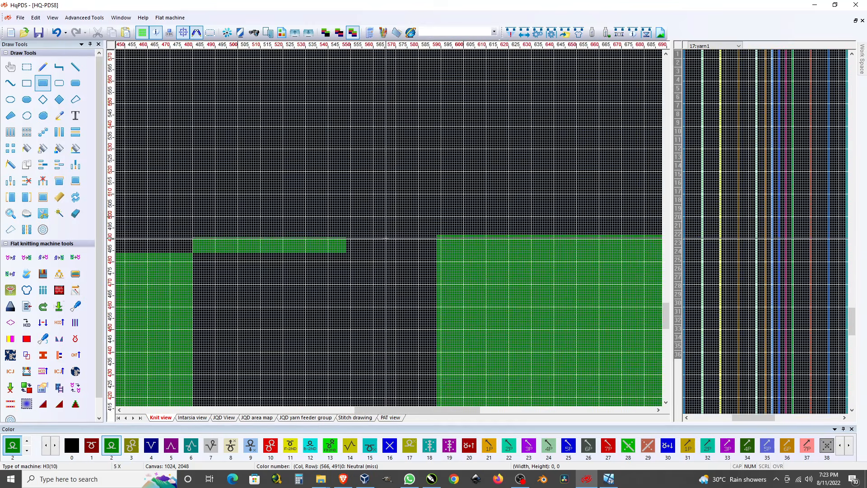
scroll(388, 229, up, 1)
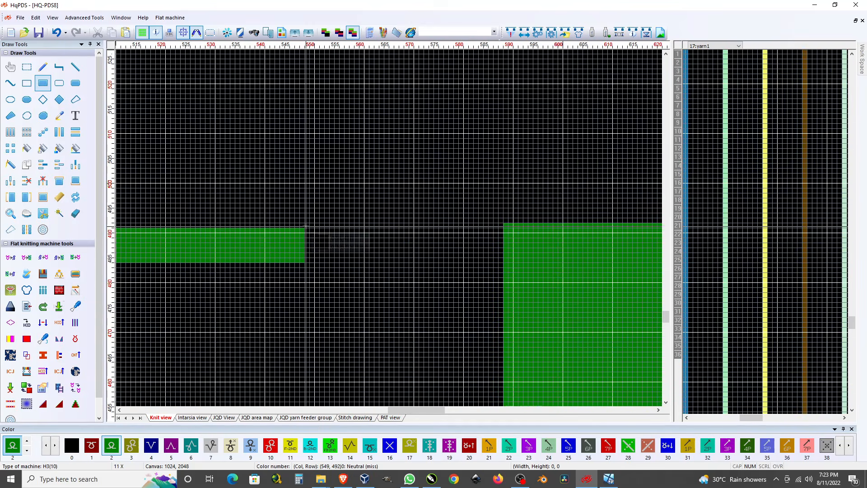
mouse_move(307, 226)
mouse_down()
mouse_move(509, 159)
mouse_move(488, 155)
mouse_up()
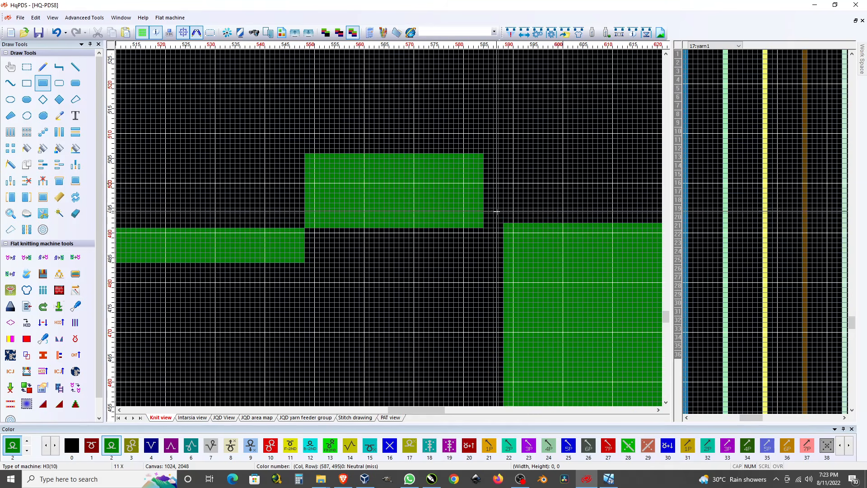
drag(502, 221, 487, 190)
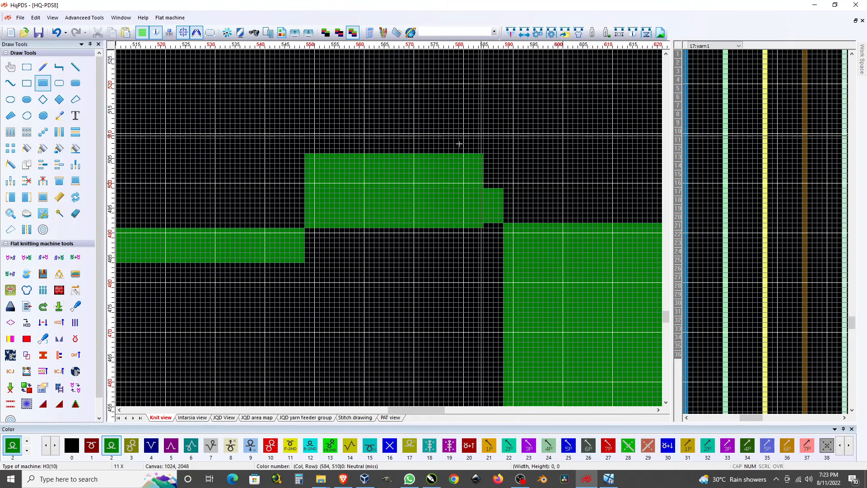
Cut about 5 columns by 14 rows out of the tallest linking block's right end with color 0, leaving its bottom row green.
right_click(381, 122)
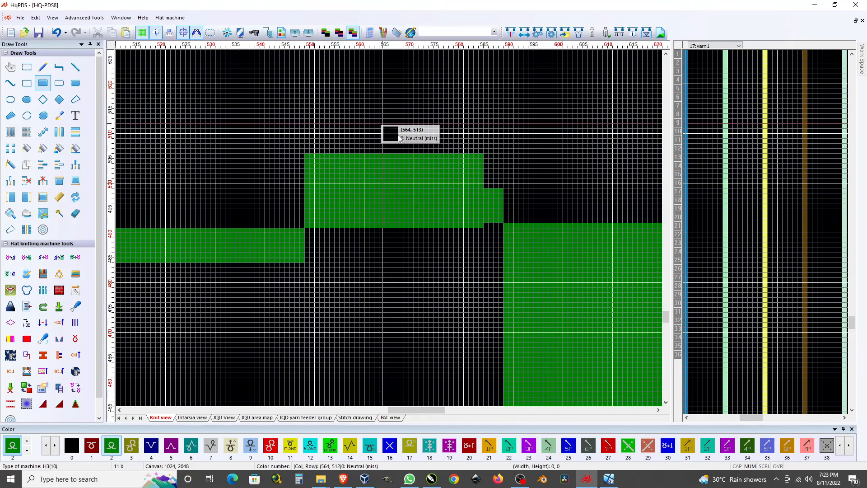
mouse_move(481, 156)
mouse_down()
mouse_move(461, 186)
mouse_move(459, 224)
mouse_up()
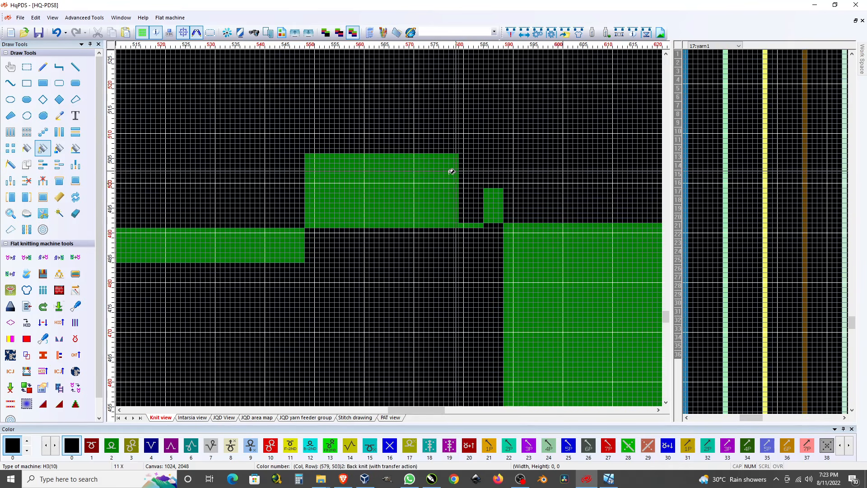
Fill the large right green rectangle with color 0 using Fill with area direction 4, then undo the fill.
double_click(47, 149)
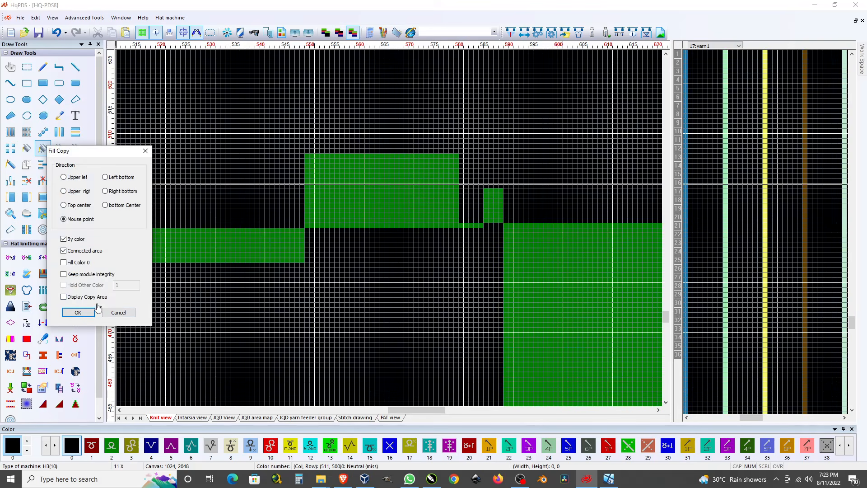
click(119, 313)
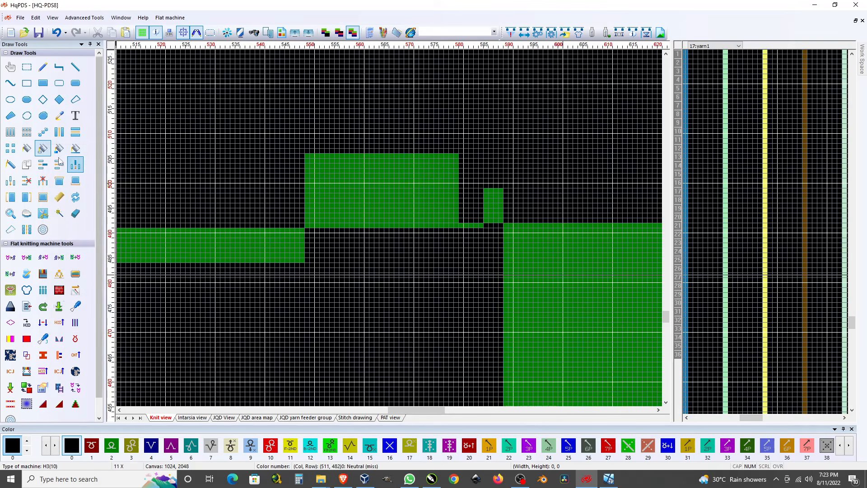
double_click(26, 149)
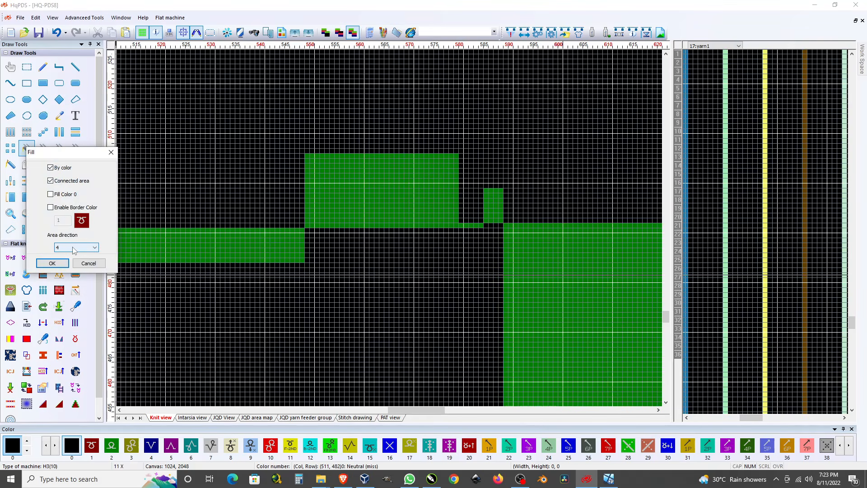
click(52, 263)
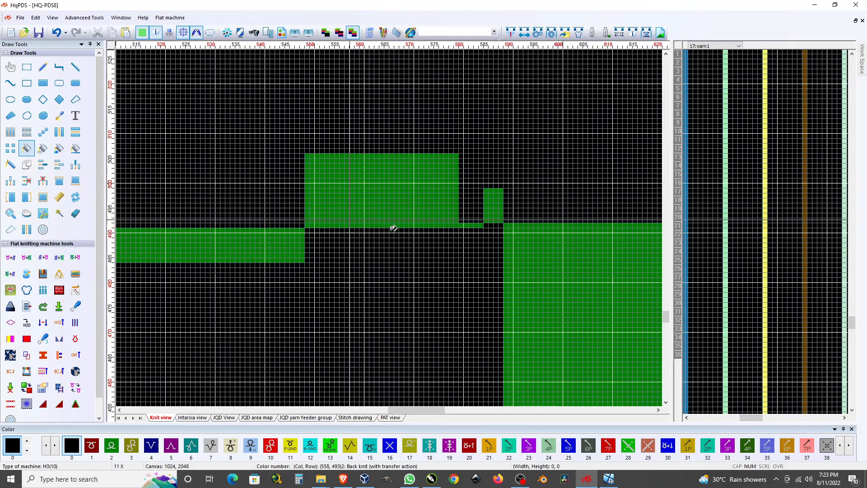
click(544, 261)
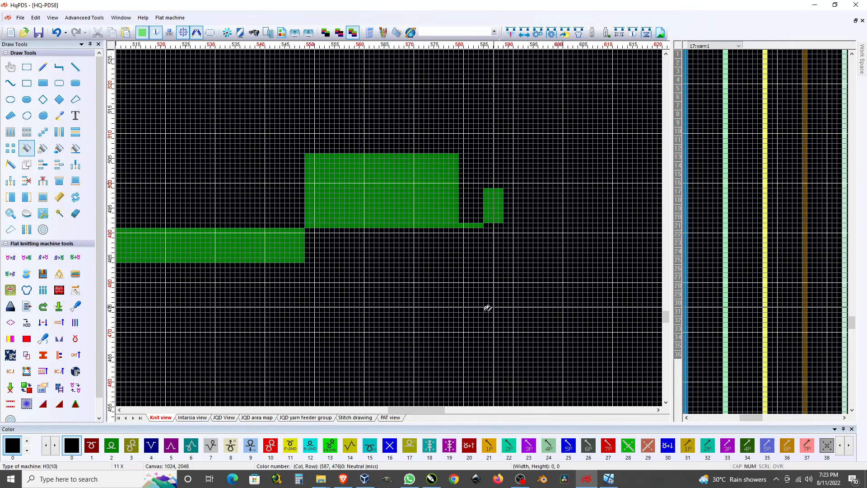
key(ctrl+z)
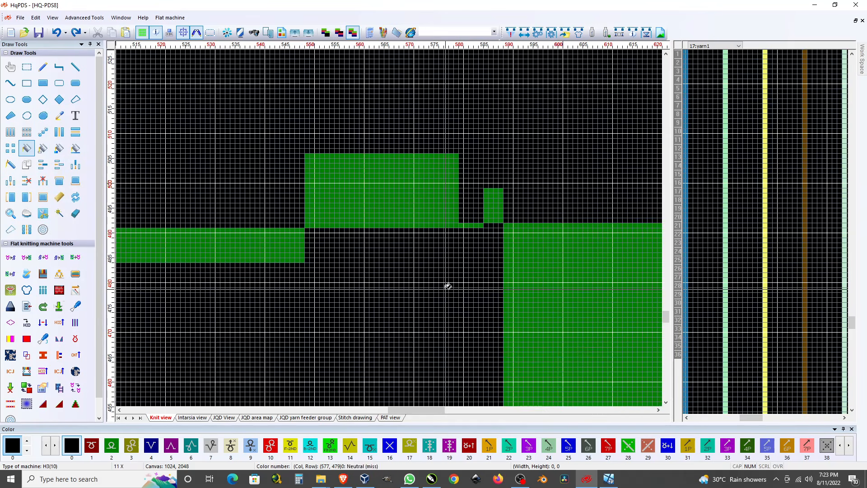
Fill the large right green rectangle and the tall linking block with the copied motif using Fill Copy, then undo both fills.
click(567, 248)
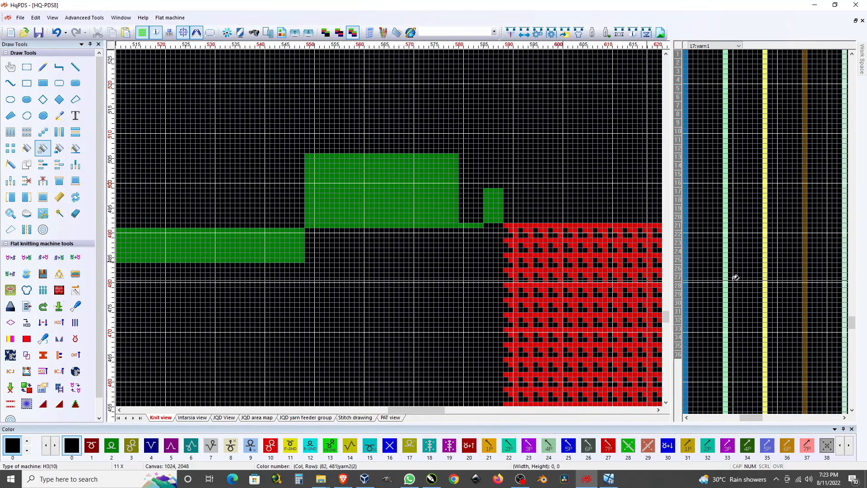
click(442, 209)
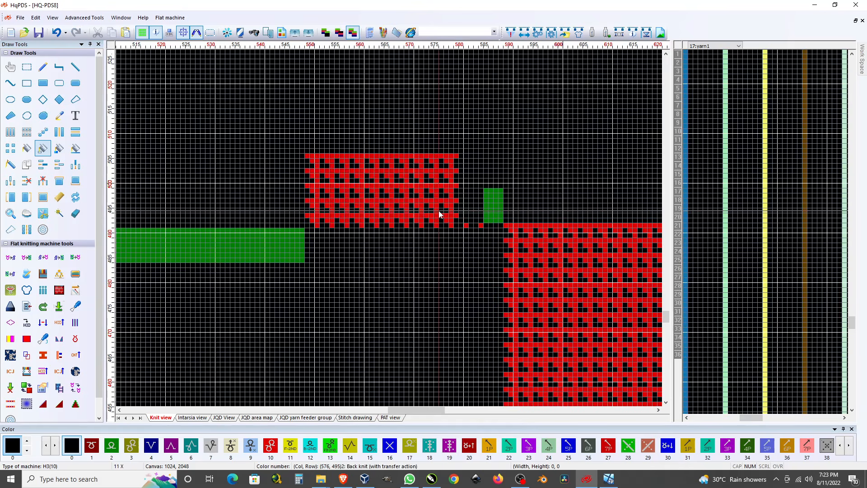
key(ctrl+z)
key(ctrl+z)
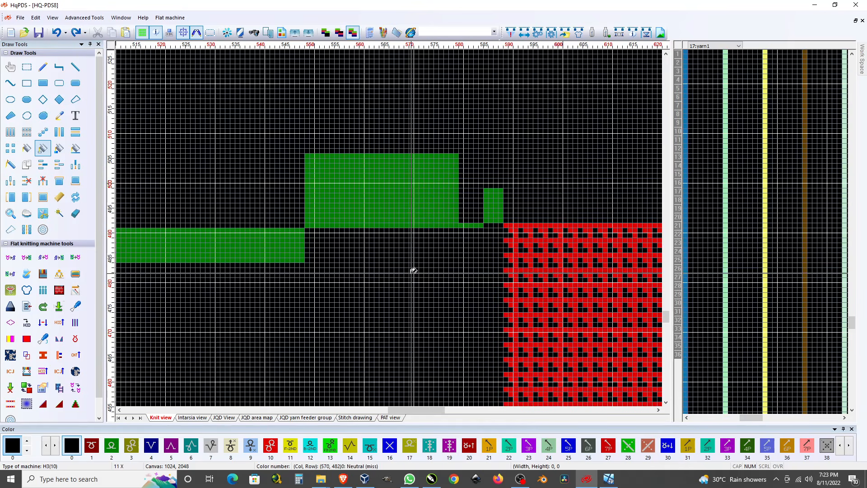
Adjust the Fill area settings and fill the whole green chain with the copied motif using Fill Copy by color, connected area and mouse point.
double_click(27, 150)
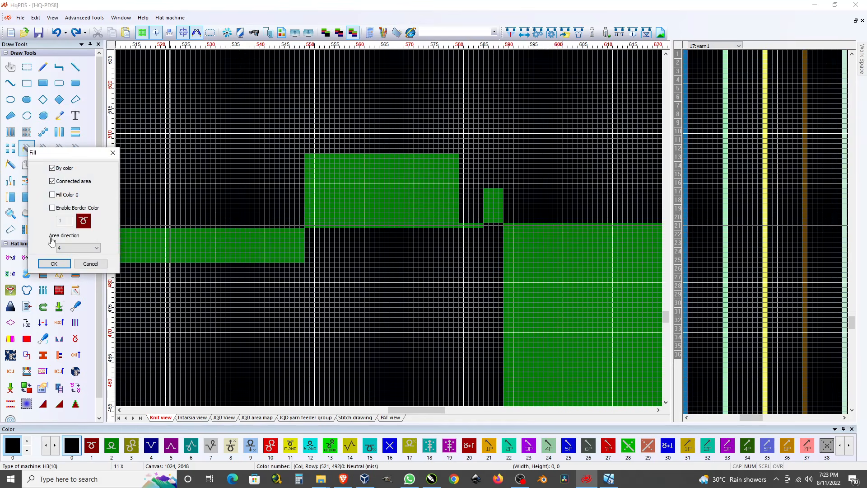
click(54, 264)
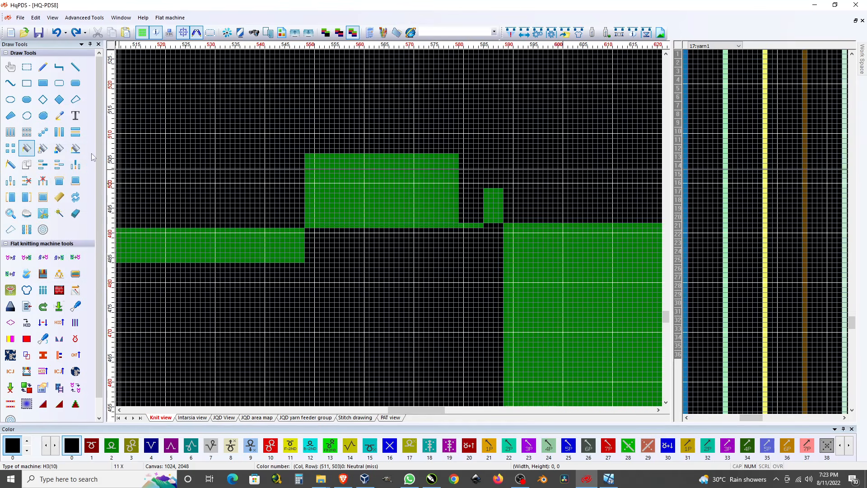
double_click(42, 151)
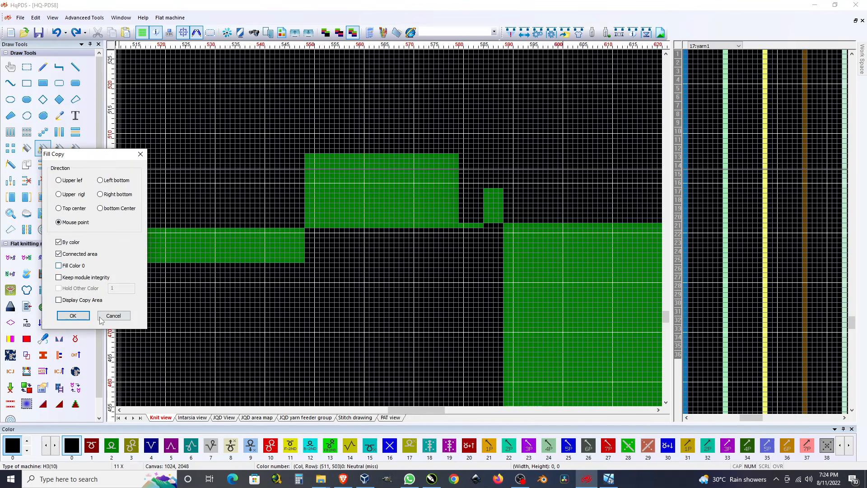
click(73, 316)
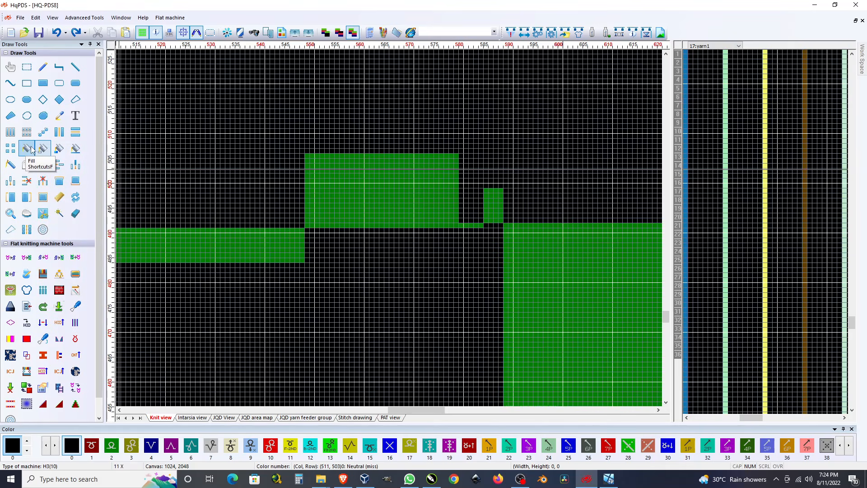
click(533, 251)
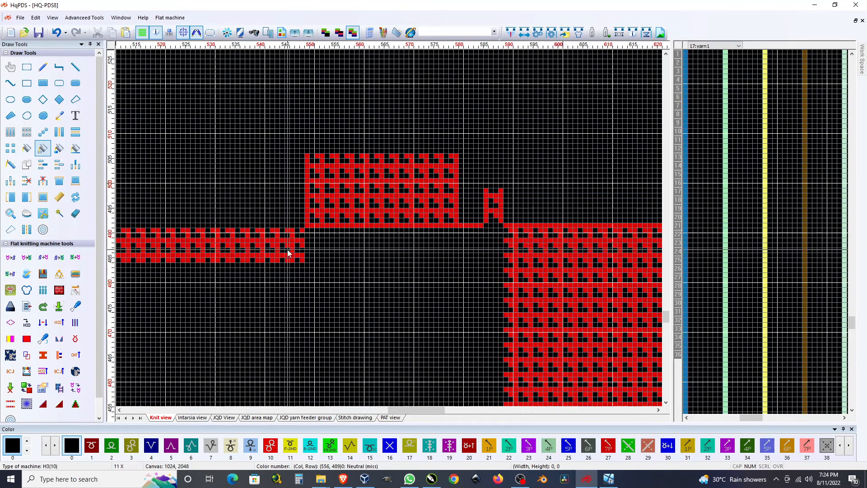
Review the Fill Copy options again and compare them with Fill's connected area and area direction settings.
double_click(41, 150)
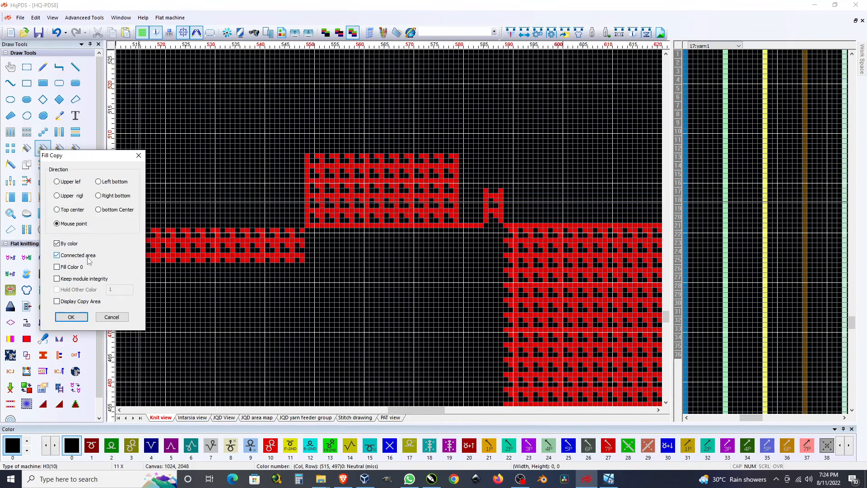
click(108, 317)
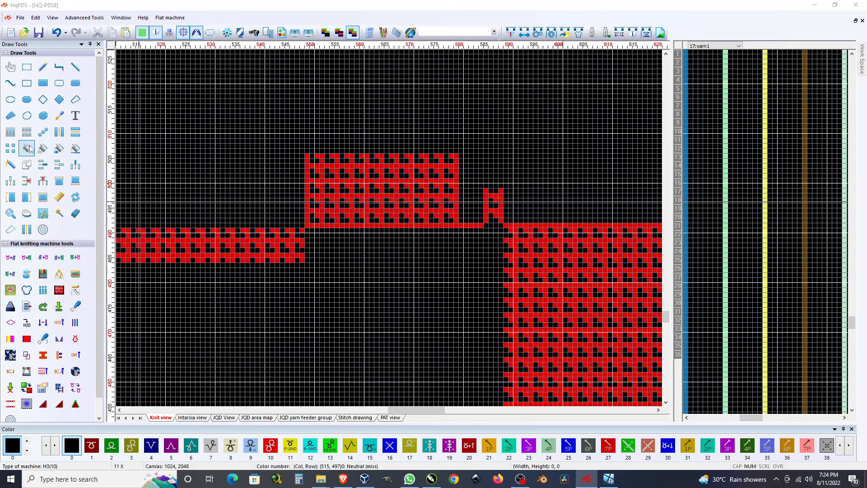
double_click(31, 149)
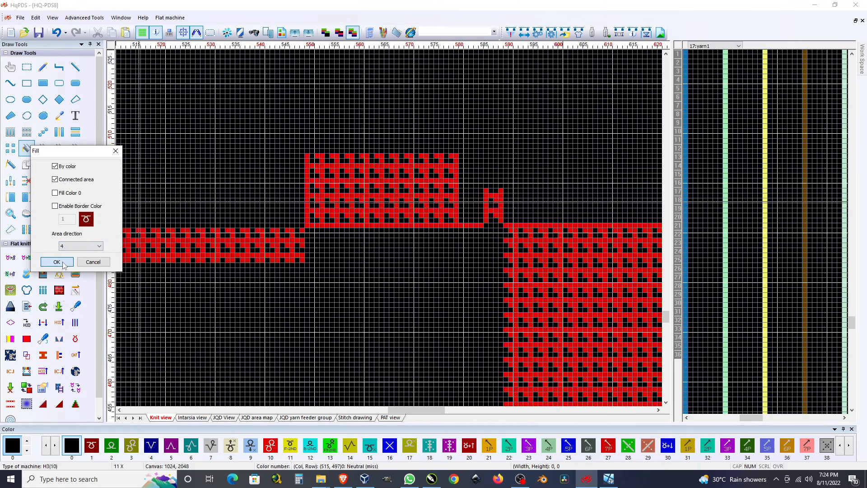
click(56, 262)
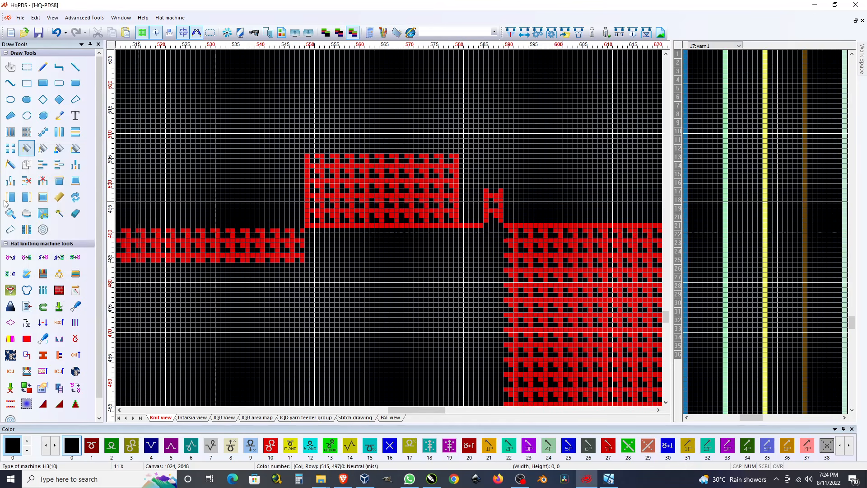
double_click(42, 150)
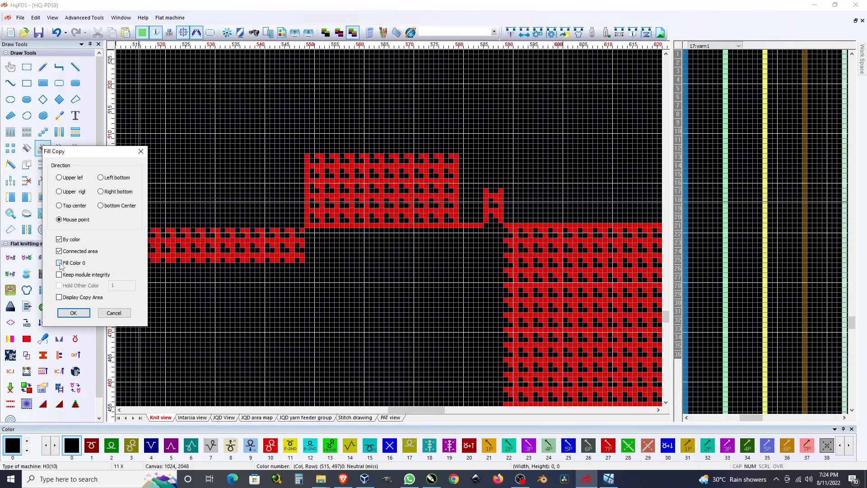
click(74, 317)
Cut a hole about 91 by 48 stitches in the long purple bar with color 0 and fill it using Fill Copy with Fill Color 0 enabled.
scroll(190, 216, down, 5)
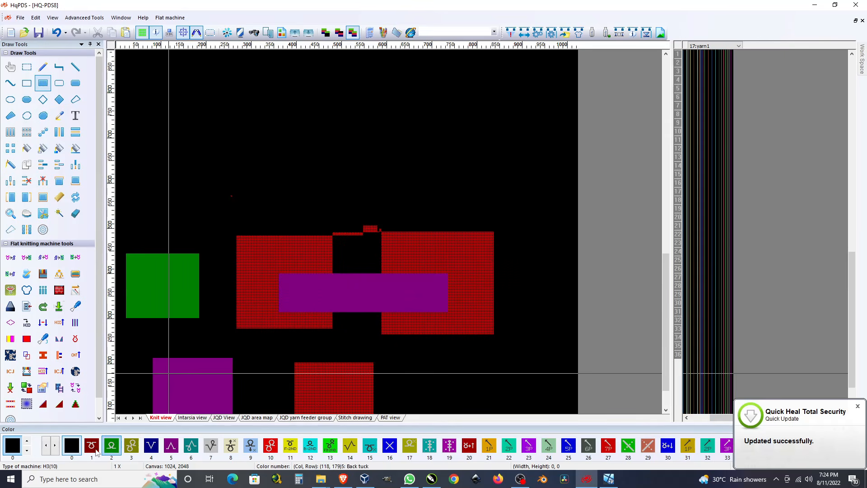
drag(335, 284, 376, 306)
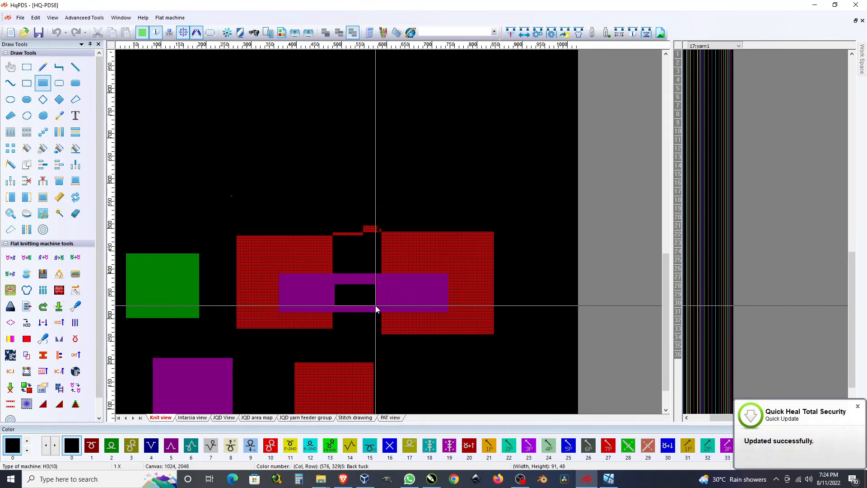
click(44, 149)
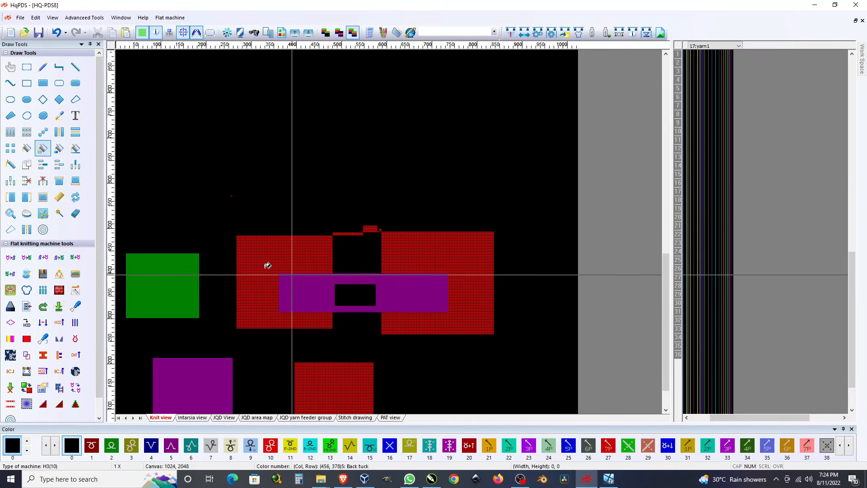
double_click(43, 149)
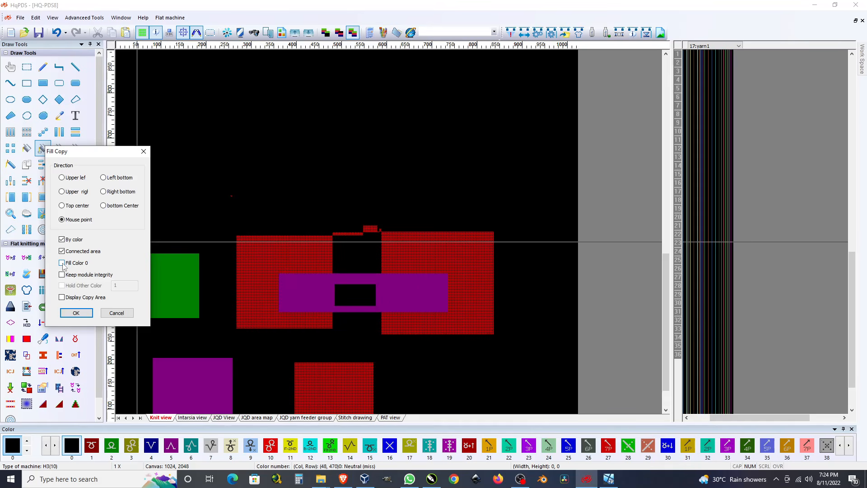
click(76, 313)
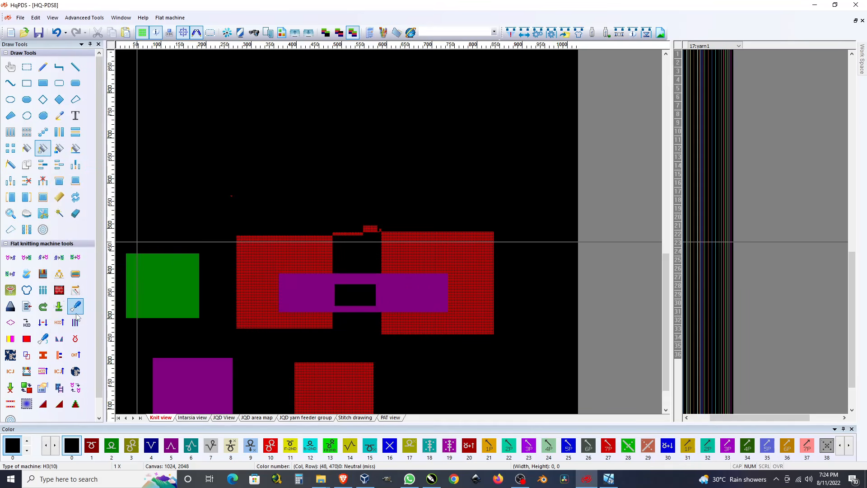
click(341, 294)
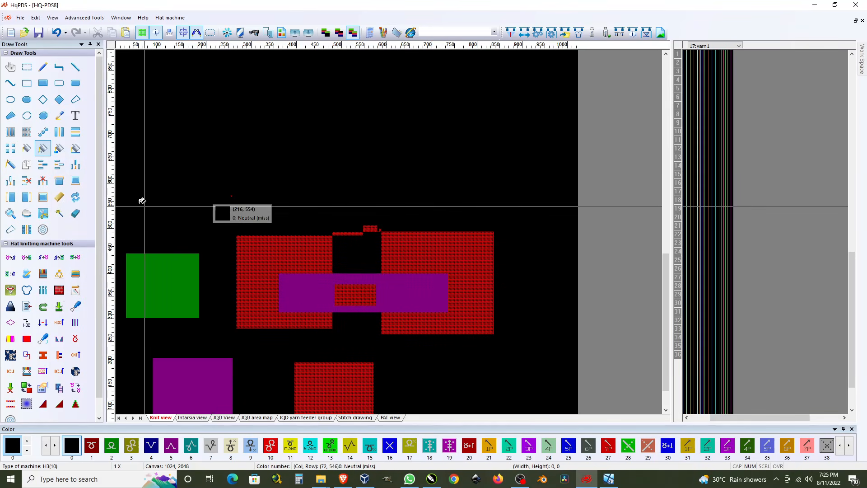
Review the Fill Color 0 setting in Fill and the Fill Color 0 and Keep module integrity options in Fill Copy.
double_click(32, 150)
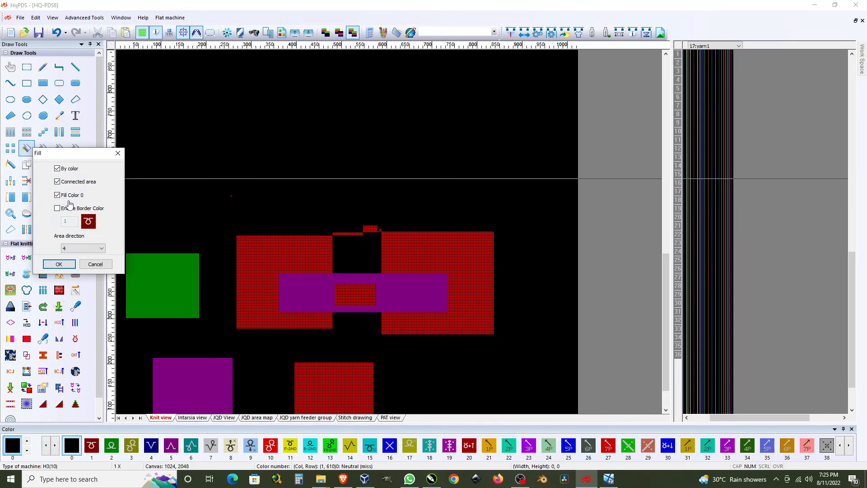
click(95, 264)
click(48, 149)
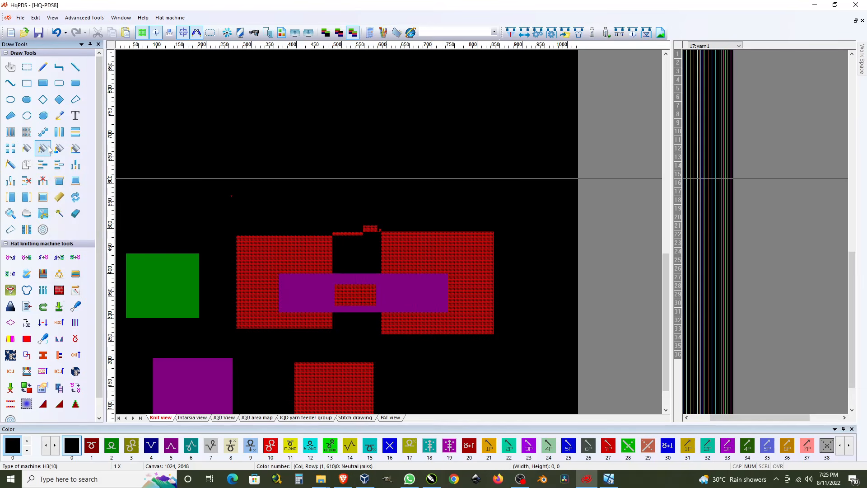
double_click(43, 148)
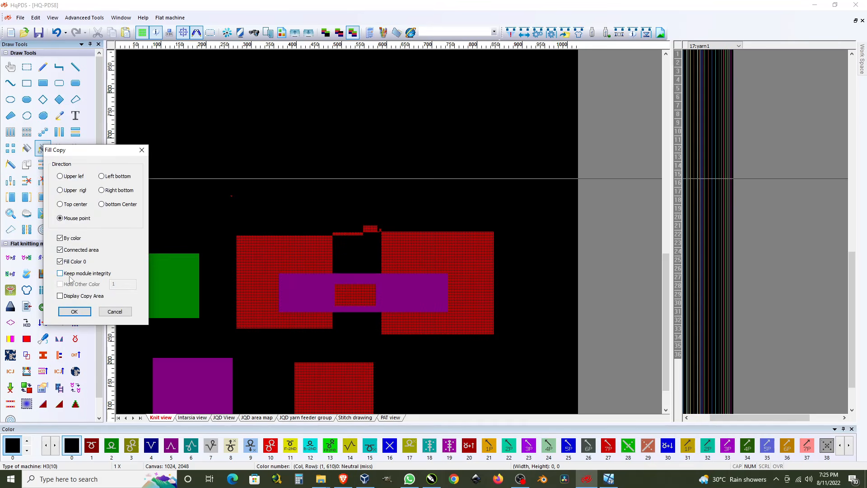
click(75, 312)
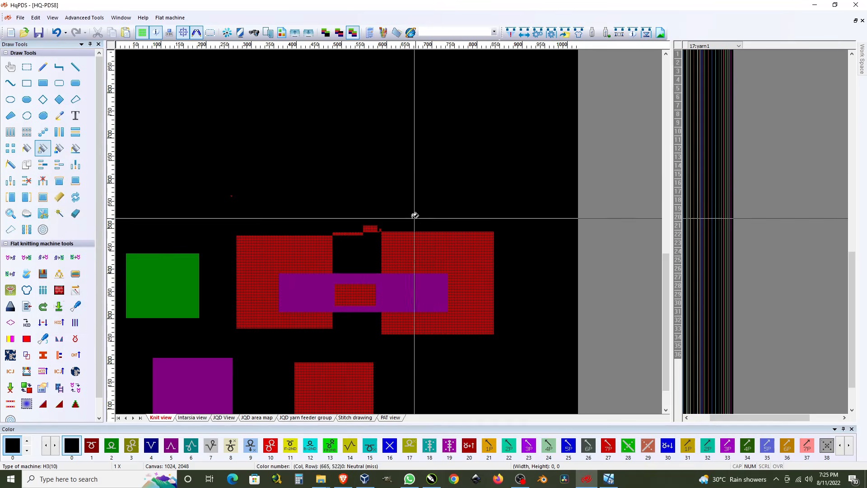
Draw a closed freehand circle outline in color 2, about 46 columns by 43 rows, in the empty area above the shapes.
click(43, 67)
scroll(388, 228, up, 6)
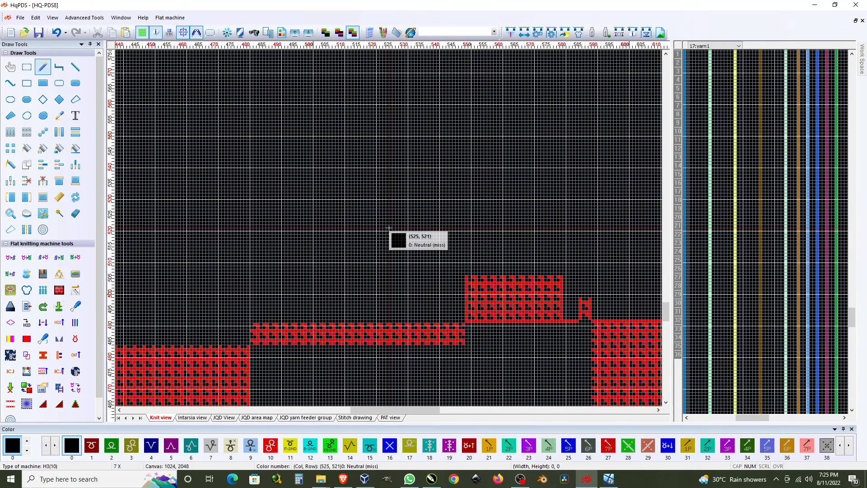
scroll(389, 229, down, 6)
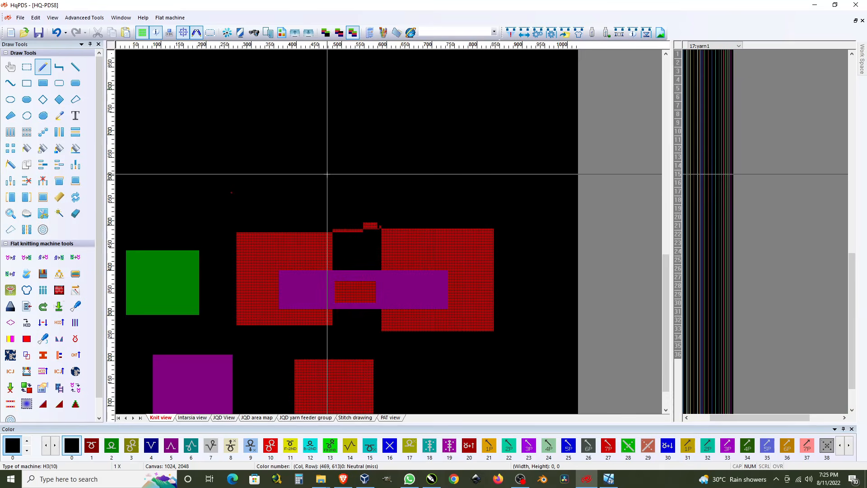
scroll(389, 230, up, 10)
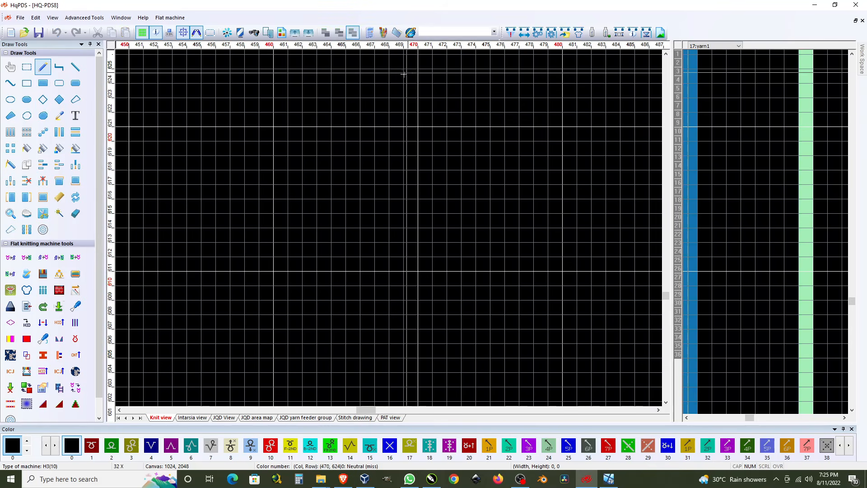
click(112, 446)
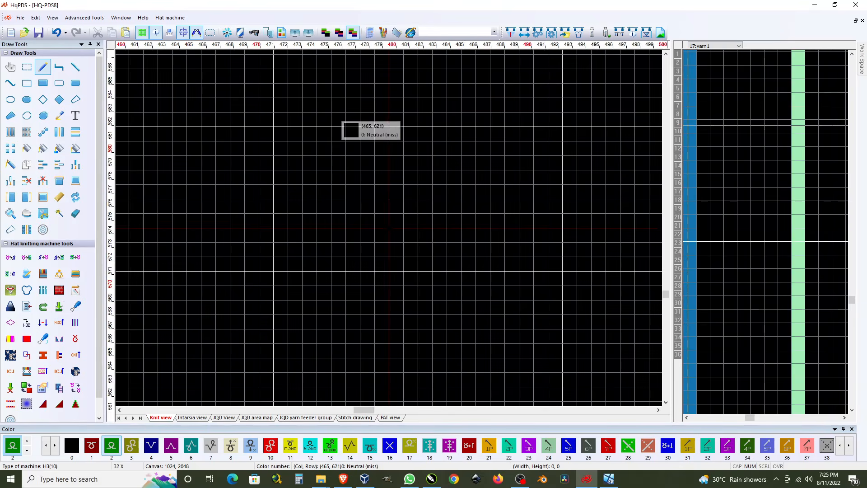
scroll(389, 229, down, 2)
scroll(389, 229, down, 1)
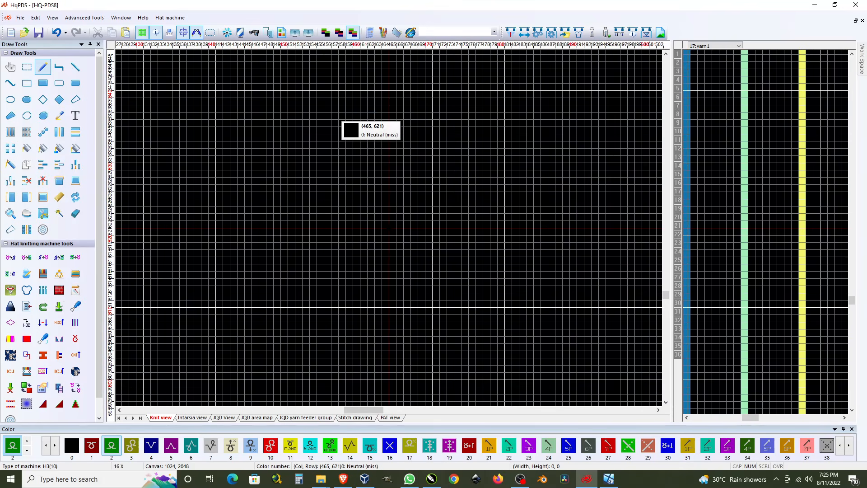
mouse_move(425, 64)
mouse_down()
mouse_move(311, 116)
mouse_move(269, 210)
mouse_move(306, 311)
mouse_move(449, 368)
mouse_move(582, 290)
mouse_move(581, 164)
mouse_move(524, 87)
mouse_move(455, 66)
mouse_up()
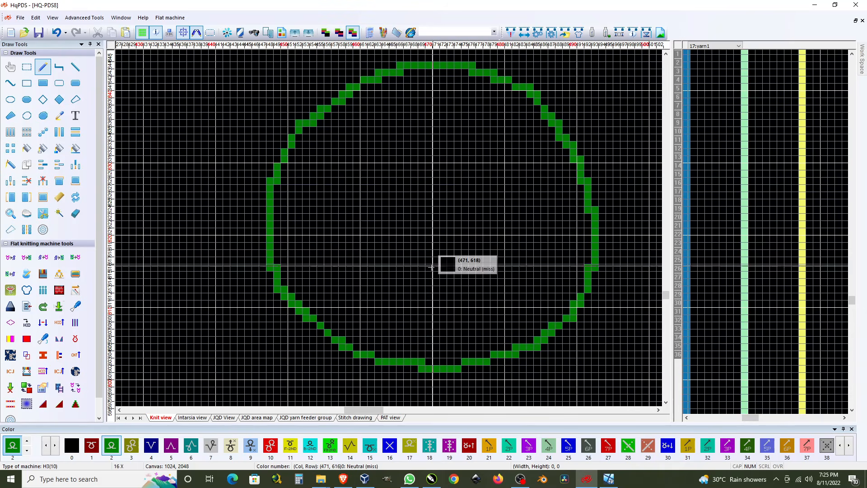
Draw two stacked solid blocks of 4 by 2 stitches, color 3 below color 5, just above the small red patterned patch.
click(43, 85)
scroll(320, 235, down, 4)
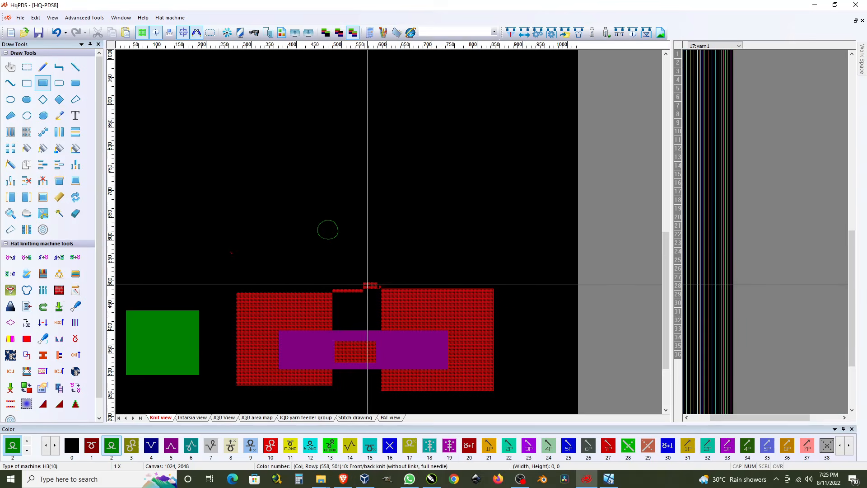
scroll(367, 285, up, 5)
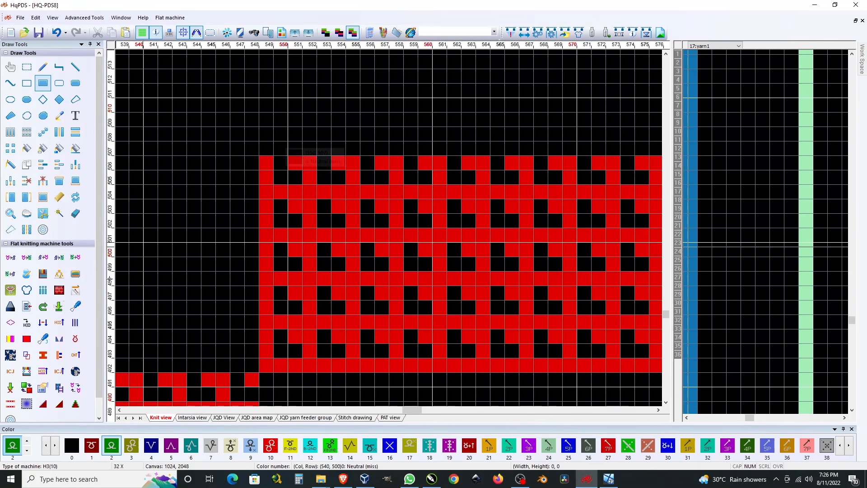
click(131, 446)
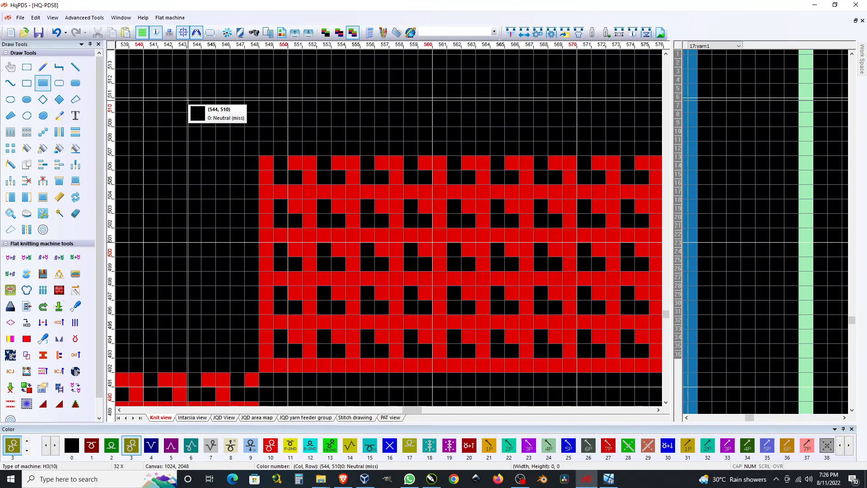
mouse_move(189, 104)
mouse_down()
mouse_move(235, 103)
mouse_move(228, 76)
mouse_move(236, 59)
mouse_move(236, 66)
mouse_up()
click(174, 450)
Select the 4 by 4 stitch motif made of the color 3 and color 5 blocks and copy it.
click(28, 70)
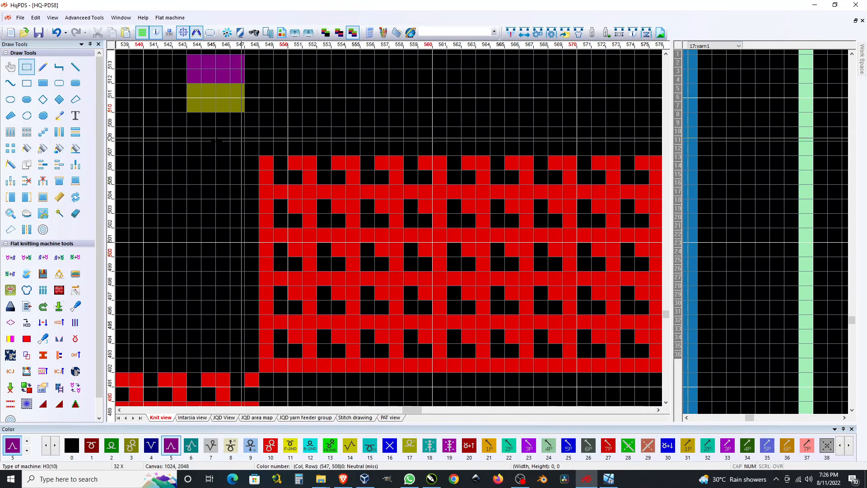
scroll(218, 114, down, 3)
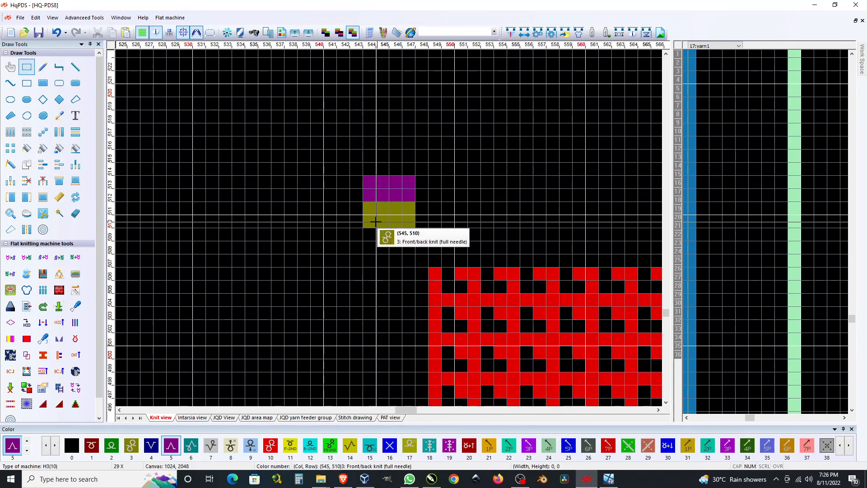
drag(370, 225, 410, 182)
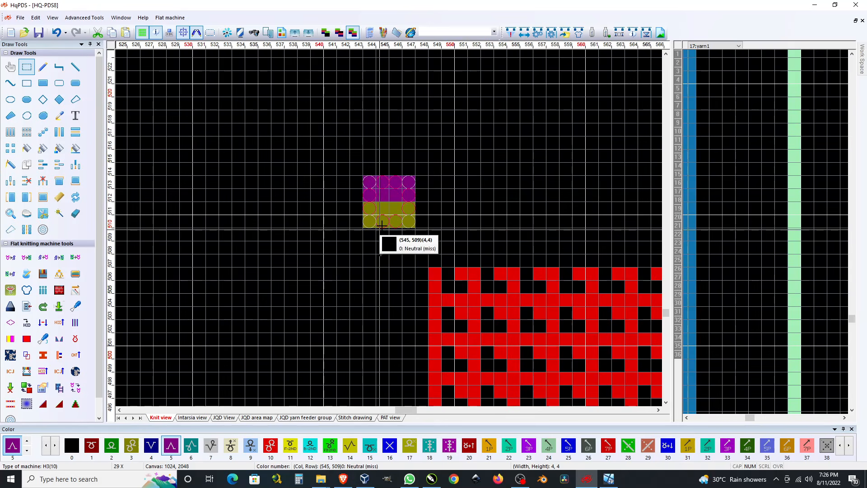
right_click(388, 204)
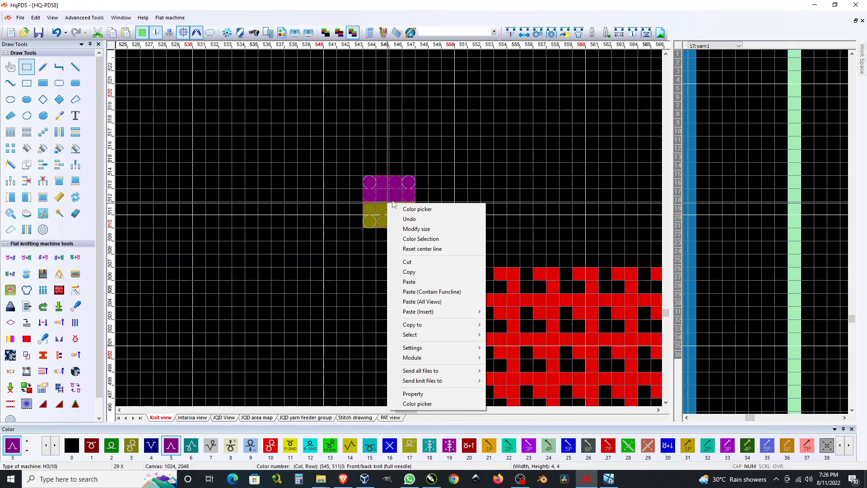
click(440, 271)
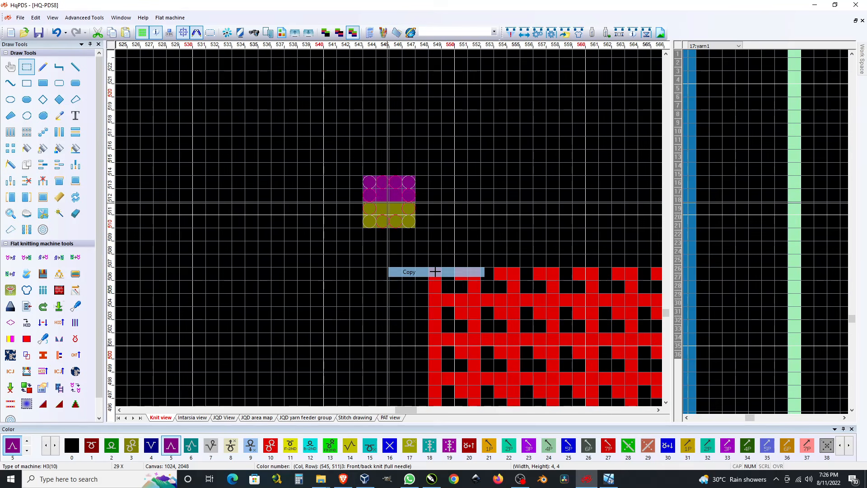
Fill the green circle with the copied motif using Fill Copy from the mouse point with Fill Color 0 and Keep module integrity enabled.
click(43, 152)
double_click(43, 152)
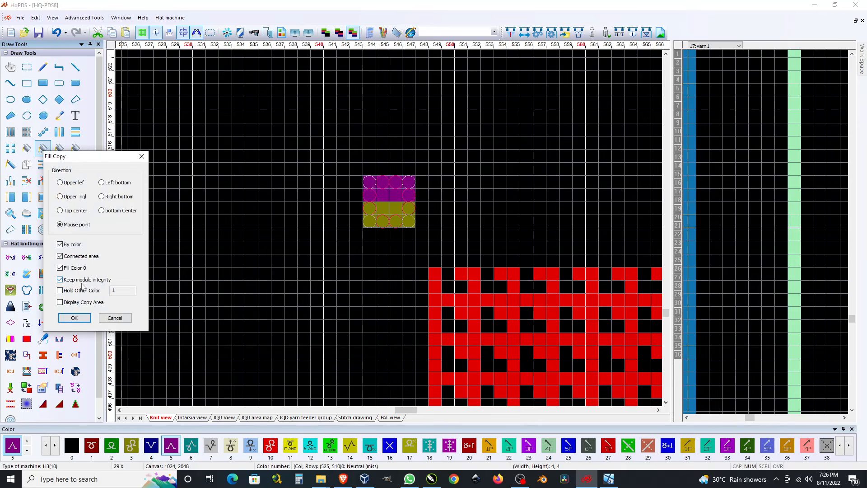
click(81, 319)
scroll(376, 244, down, 5)
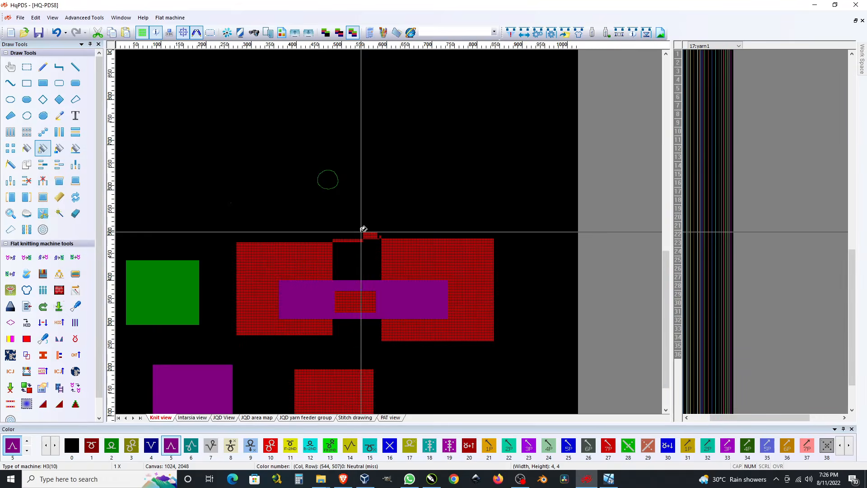
scroll(331, 179, up, 5)
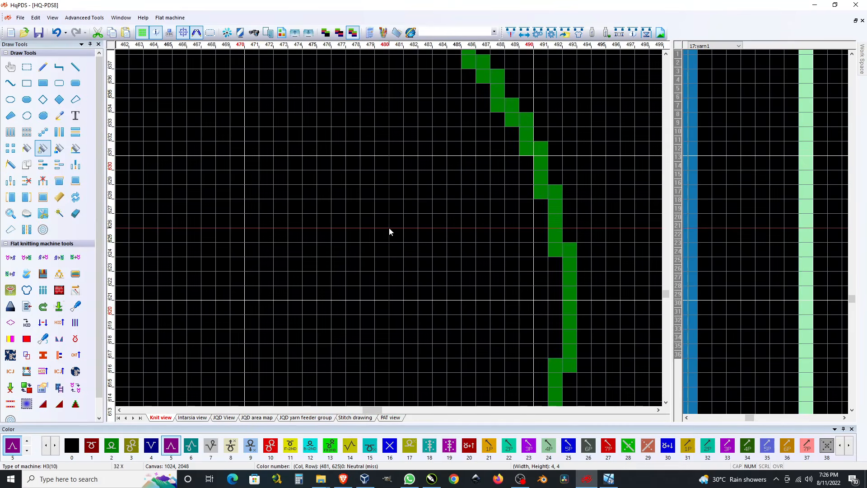
click(389, 230)
Examine how the copied motif fills the circle, especially along the green outline, and compare it with the source motifs.
scroll(388, 230, down, 3)
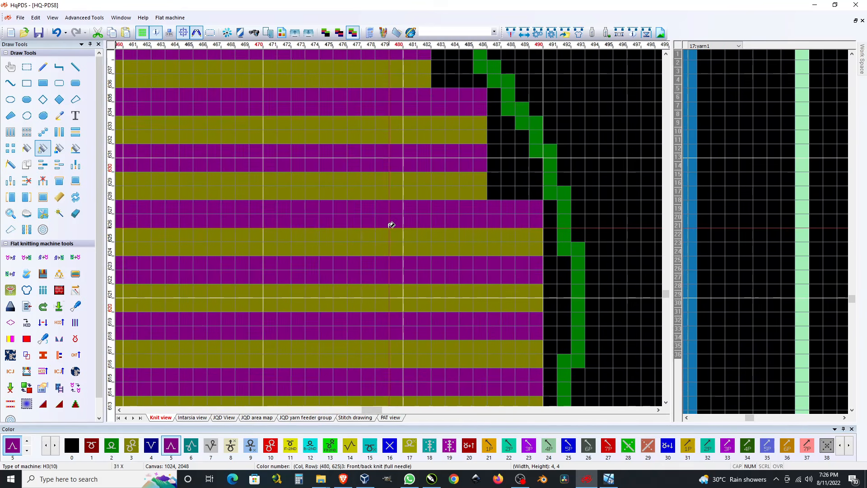
scroll(392, 224, down, 1)
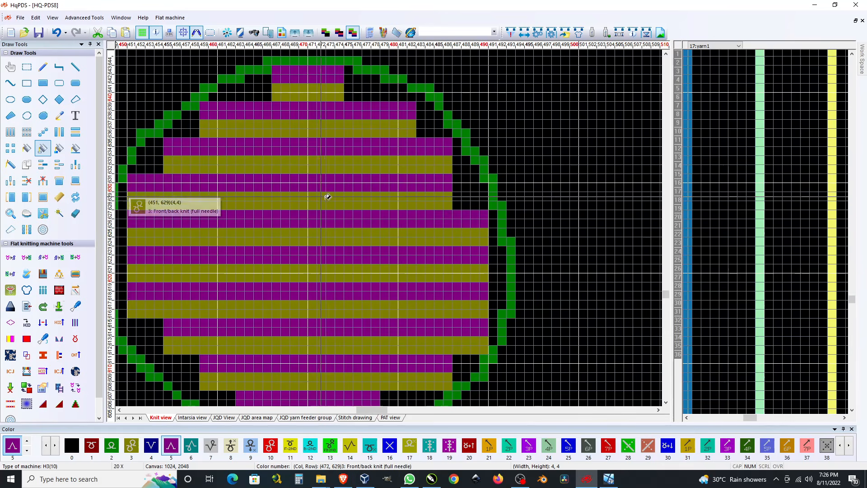
scroll(328, 237, down, 10)
scroll(325, 244, up, 5)
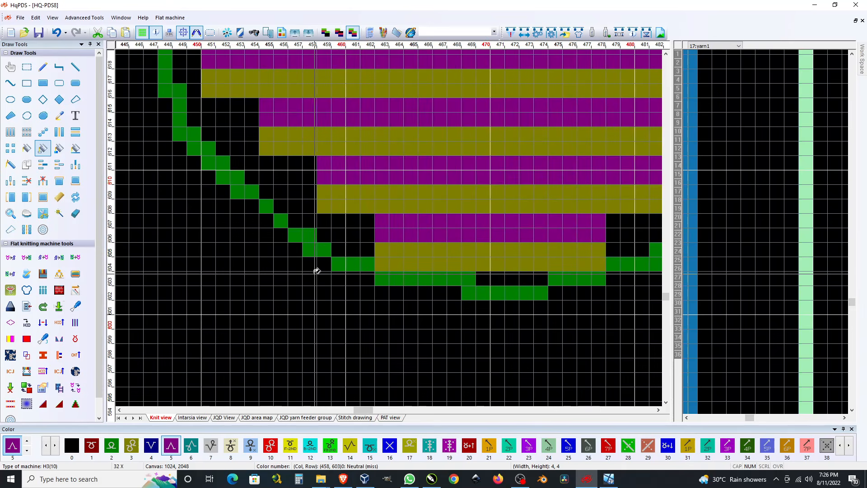
middle_click(269, 290)
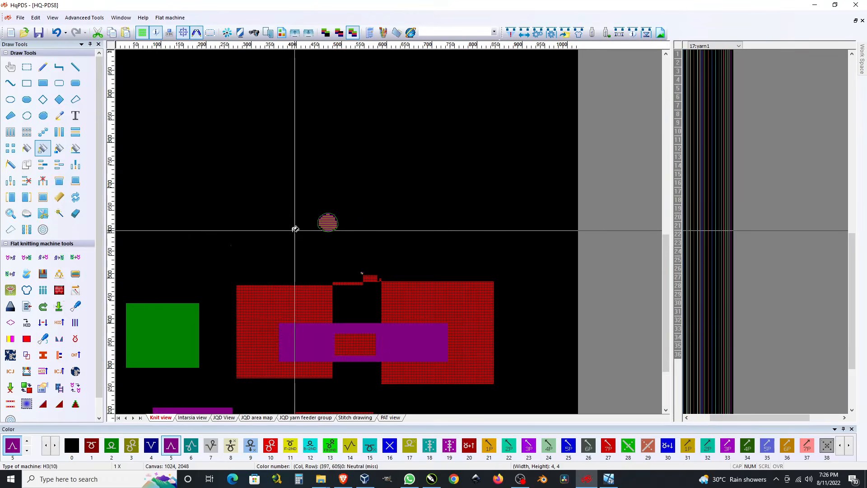
click(26, 67)
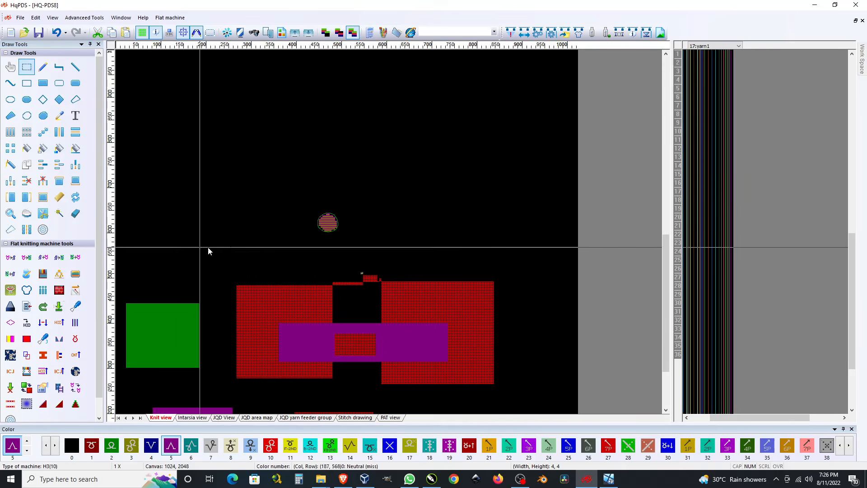
scroll(231, 251, up, 3)
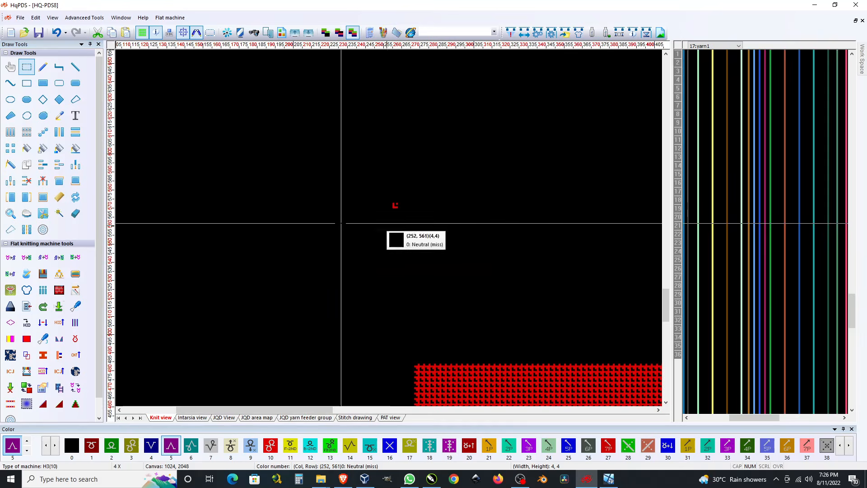
scroll(392, 213, up, 1)
middle_click(391, 217)
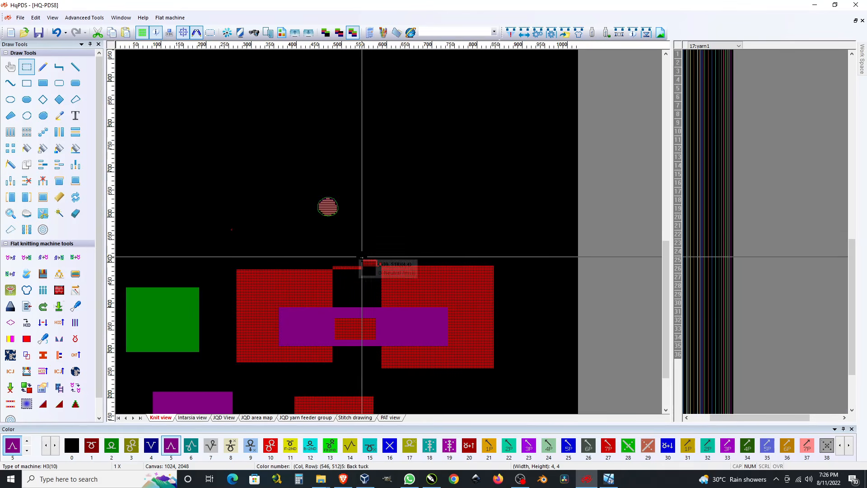
middle_click(362, 256)
drag(390, 248, 369, 136)
middle_click(369, 136)
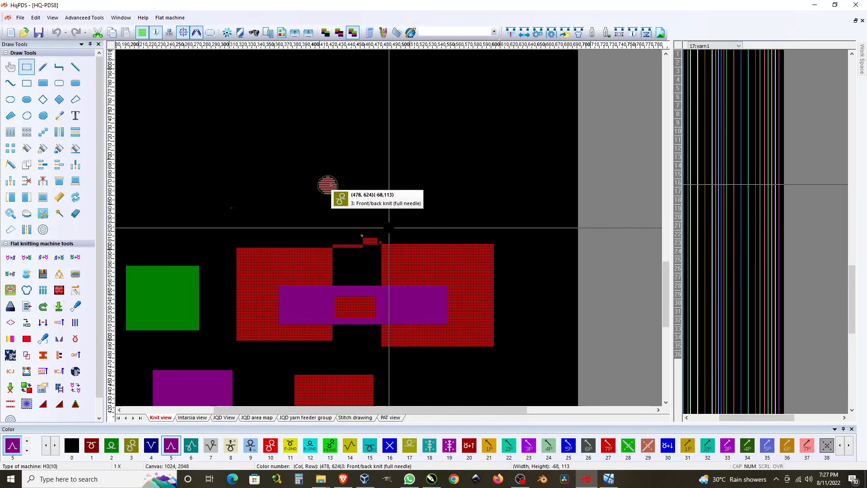
scroll(332, 184, up, 3)
scroll(389, 227, up, 4)
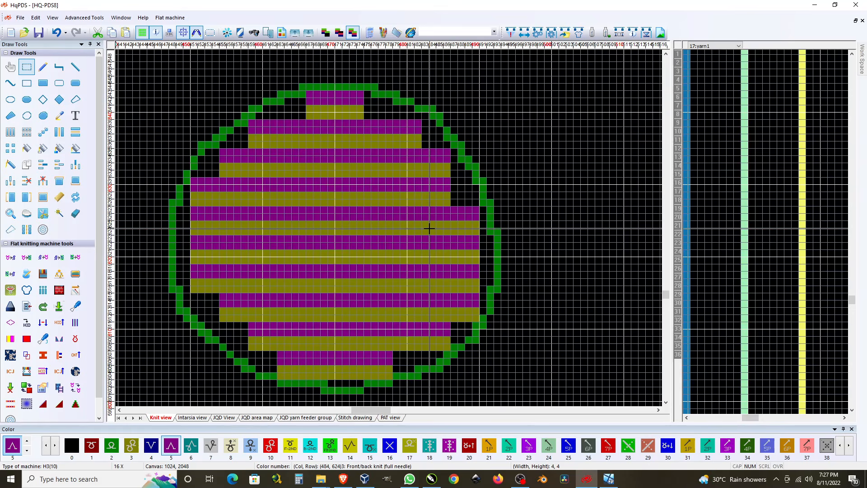
Undo the circle's fill and refill it using Fill Copy with Hold Other Color enabled and set to 1.
key(ctrl+z)
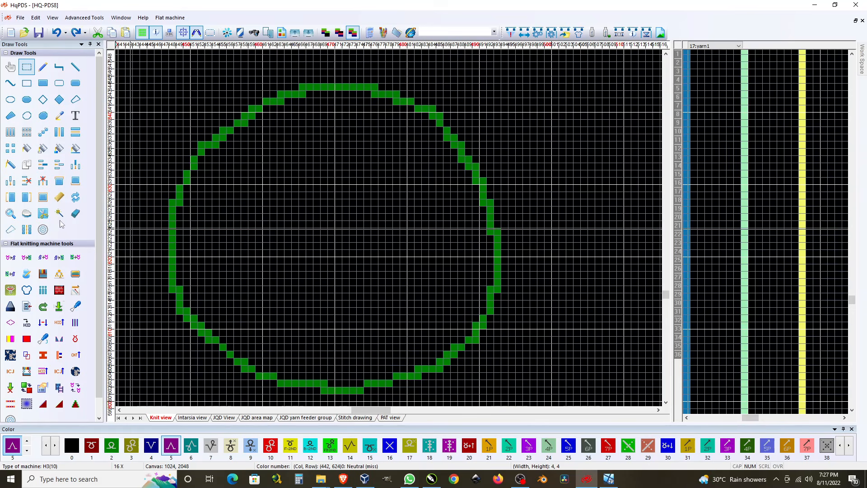
click(42, 148)
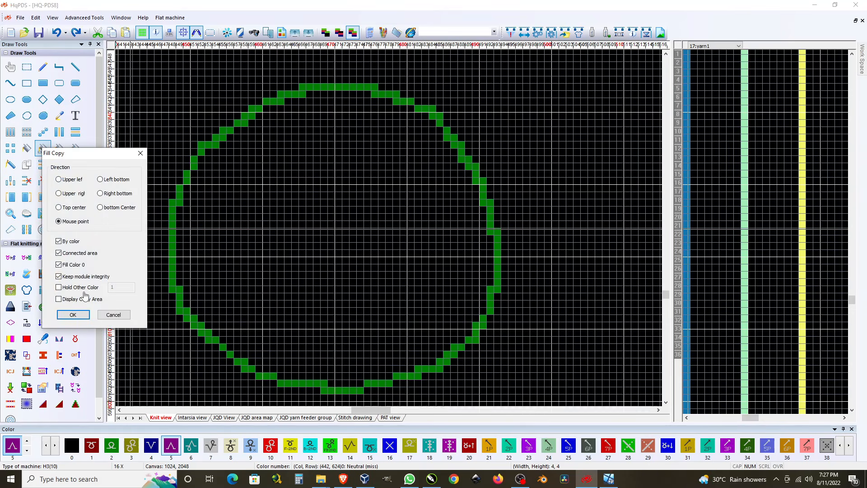
click(59, 288)
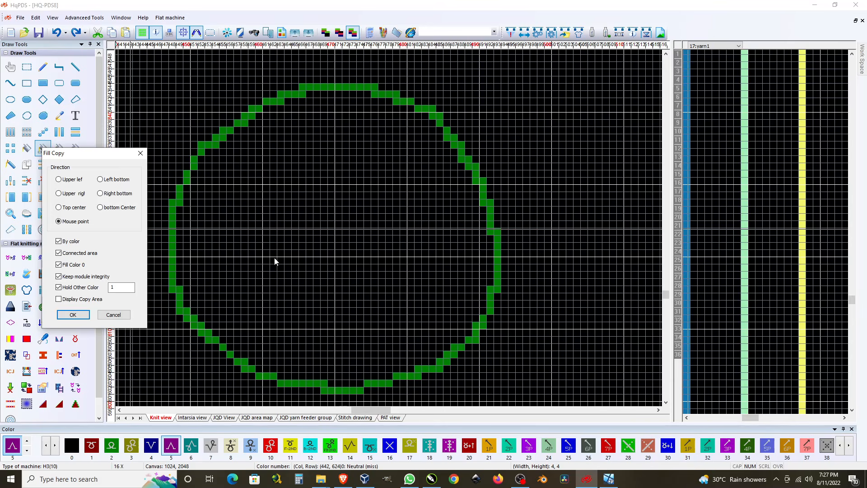
double_click(112, 287)
click(73, 315)
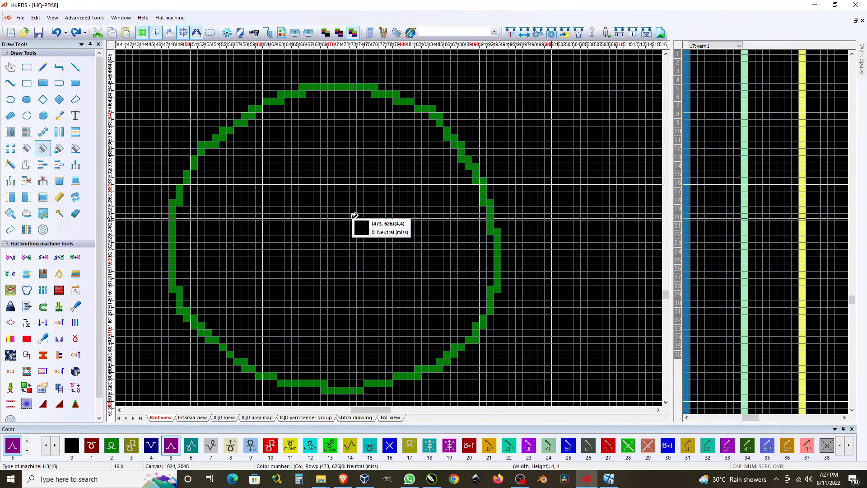
click(354, 216)
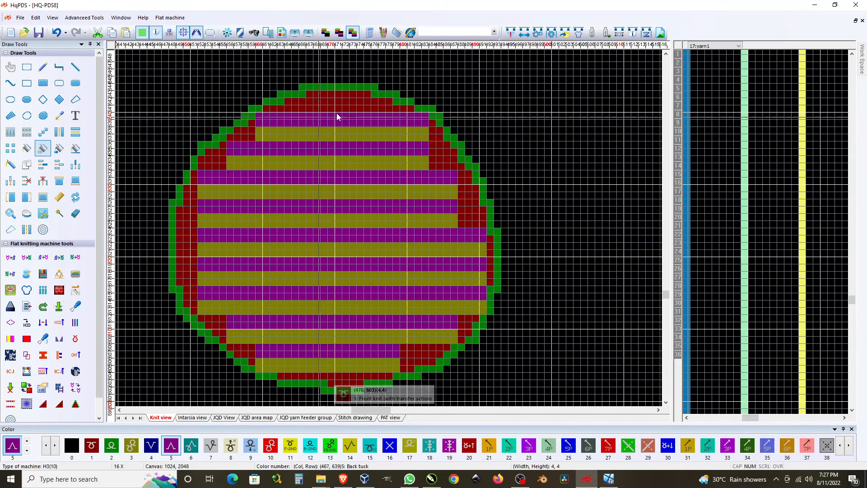
Enable Display Copy Area in Fill Copy, undo the circle's fill and fill it again near the center.
double_click(44, 150)
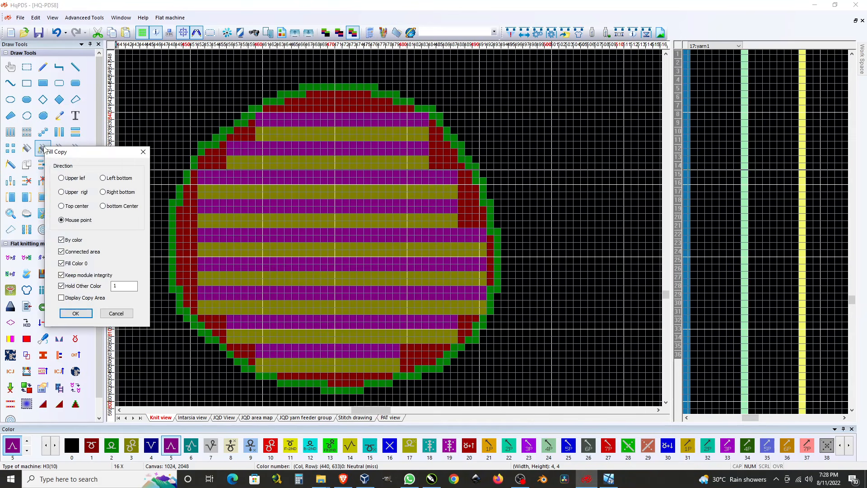
click(63, 299)
click(75, 313)
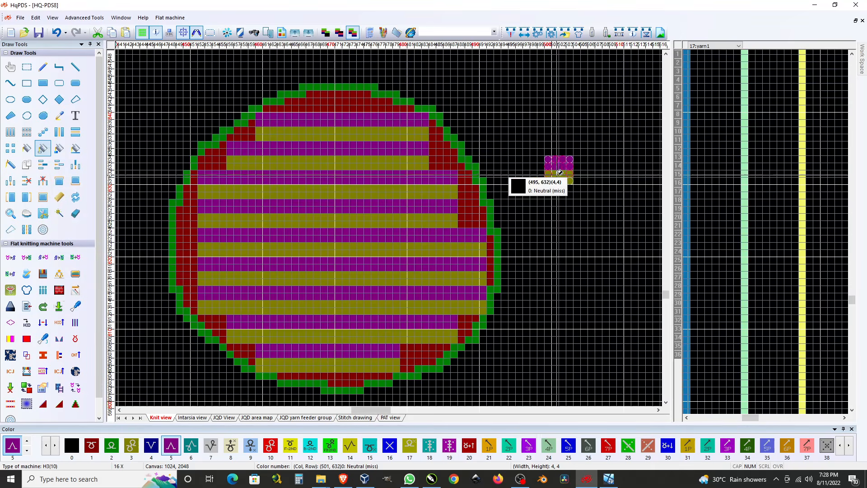
key(ctrl+z)
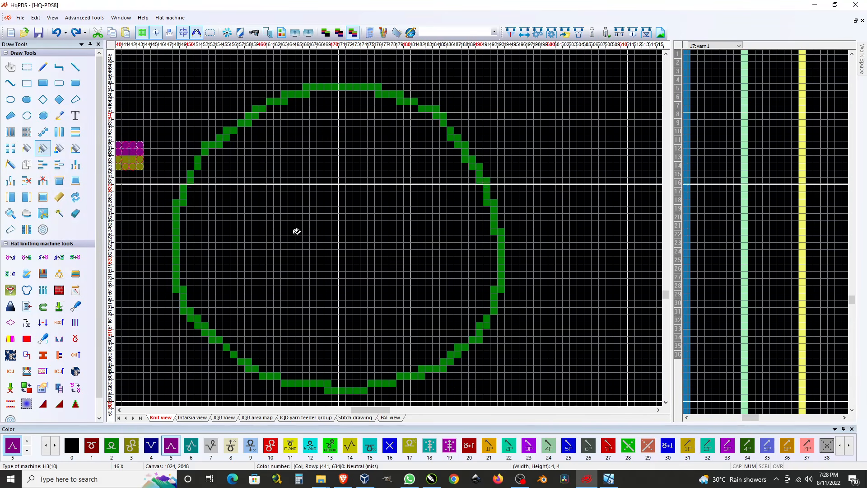
key(ctrl+y)
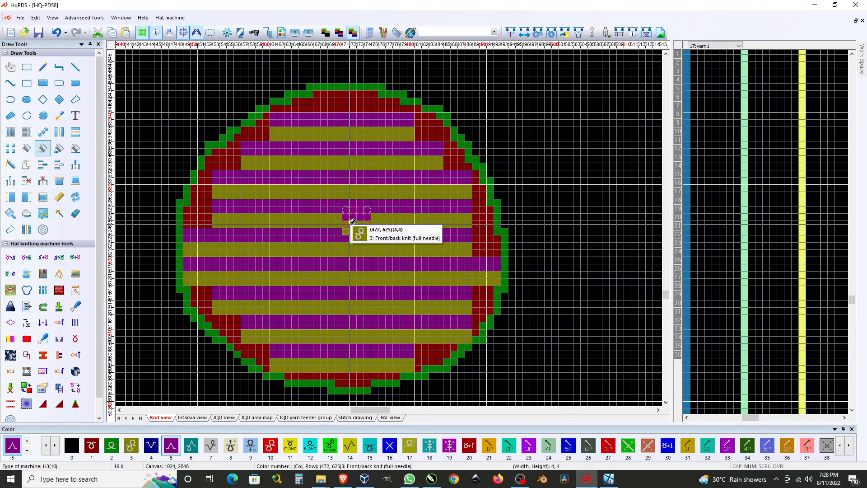
Turn off Keep module integrity and Display Copy Area in the Fill Copy options.
double_click(42, 149)
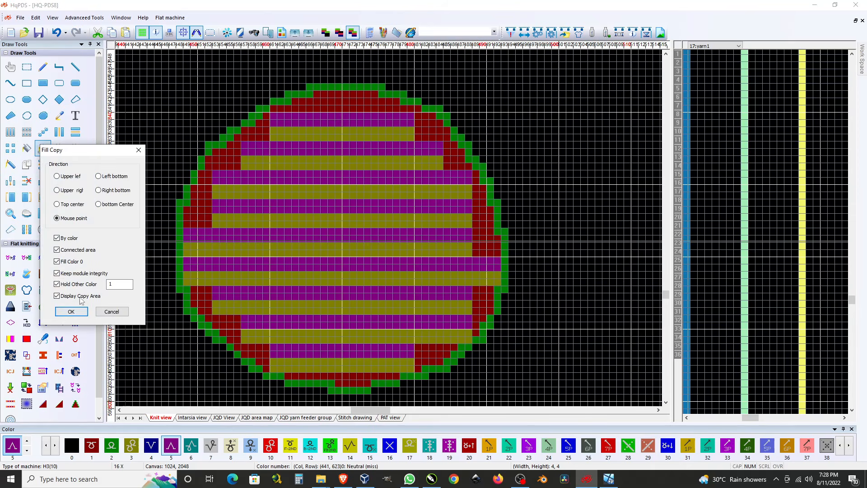
click(75, 273)
click(74, 297)
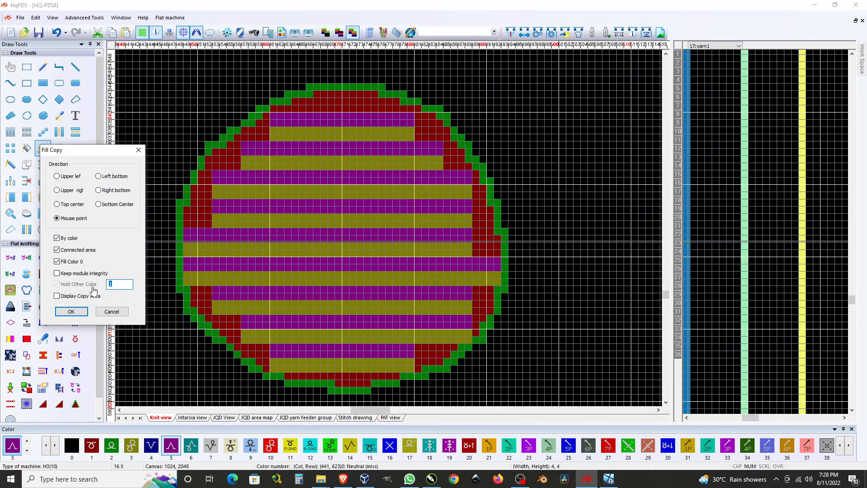
click(76, 311)
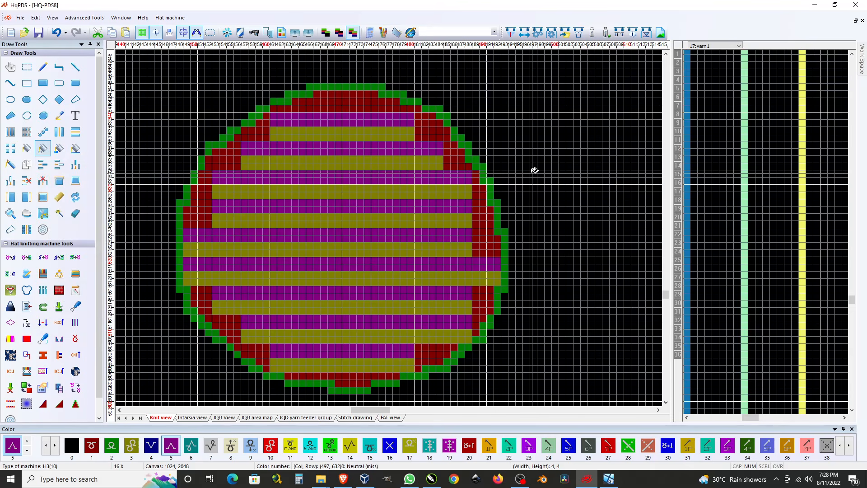